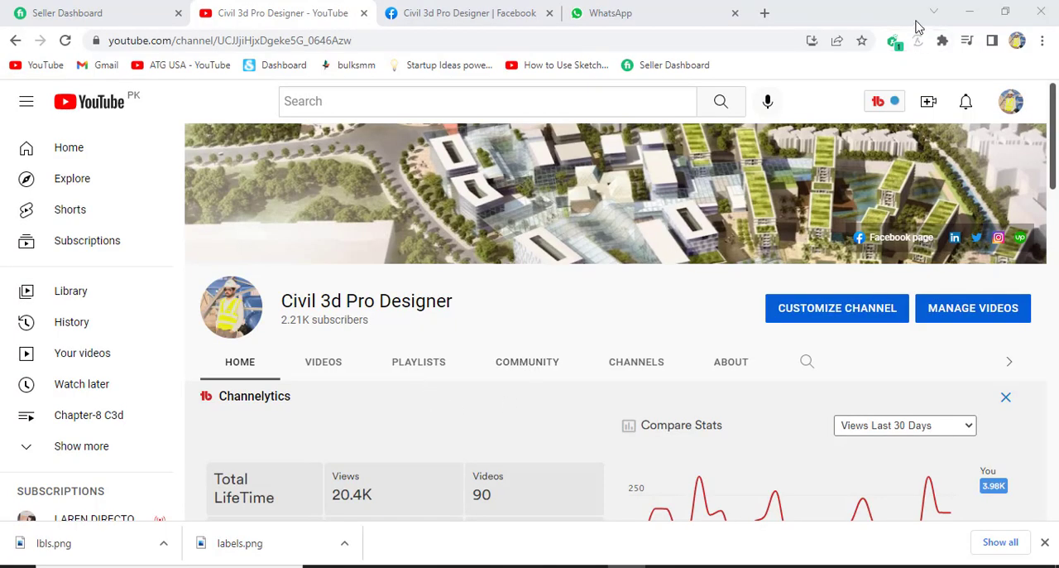
Switch to Civil 3D and examine the finished-grade and existing-ground profiles around the first PVI after the -1.26% grade
left_click(969, 12)
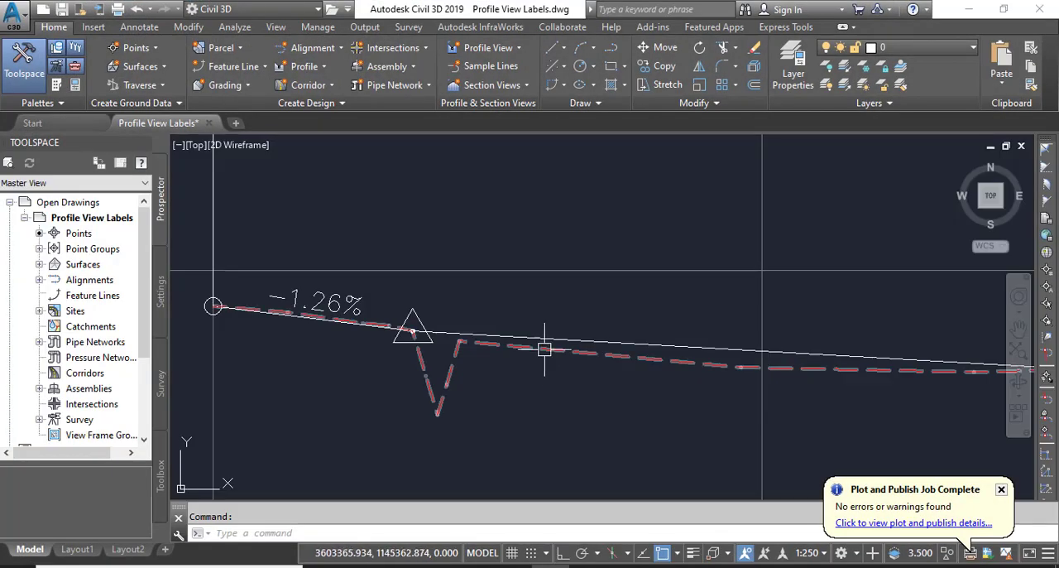
scroll(603, 314, "up", 4)
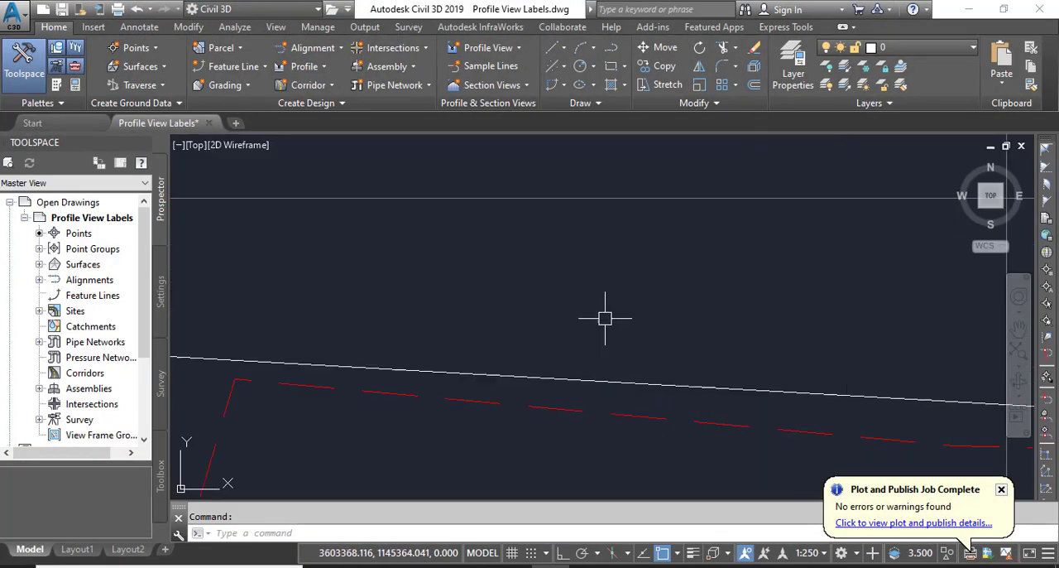
scroll(672, 265, "down", 2)
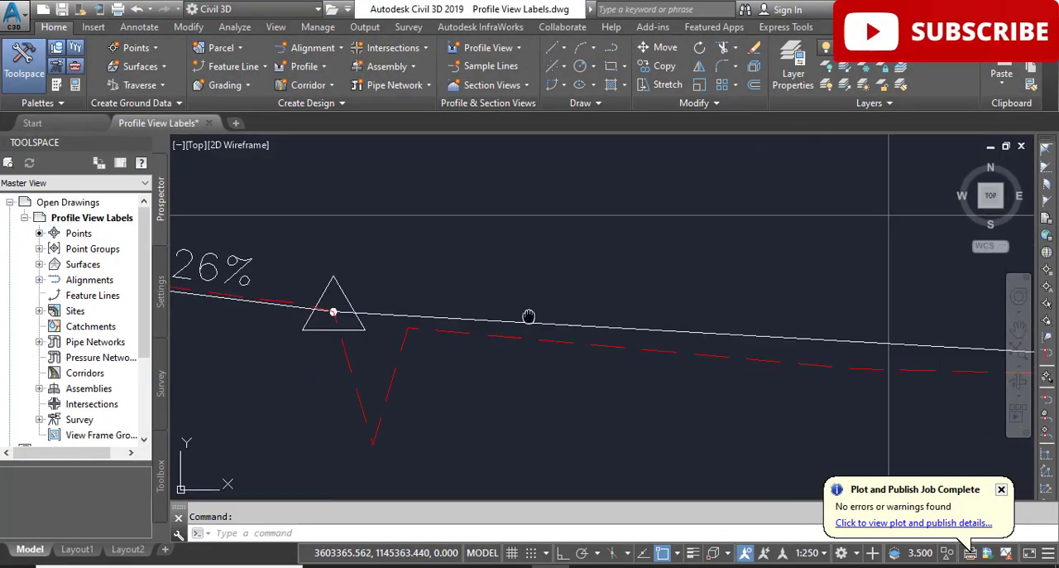
middle_click_drag(527, 314, 575, 329)
mouse_move(574, 319)
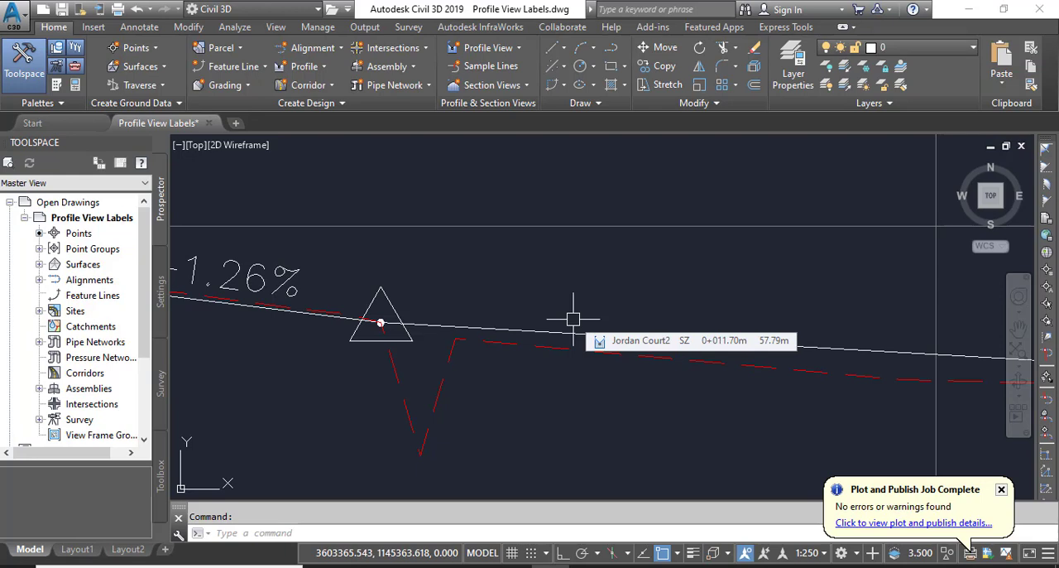
middle_click_drag(508, 339, 557, 332)
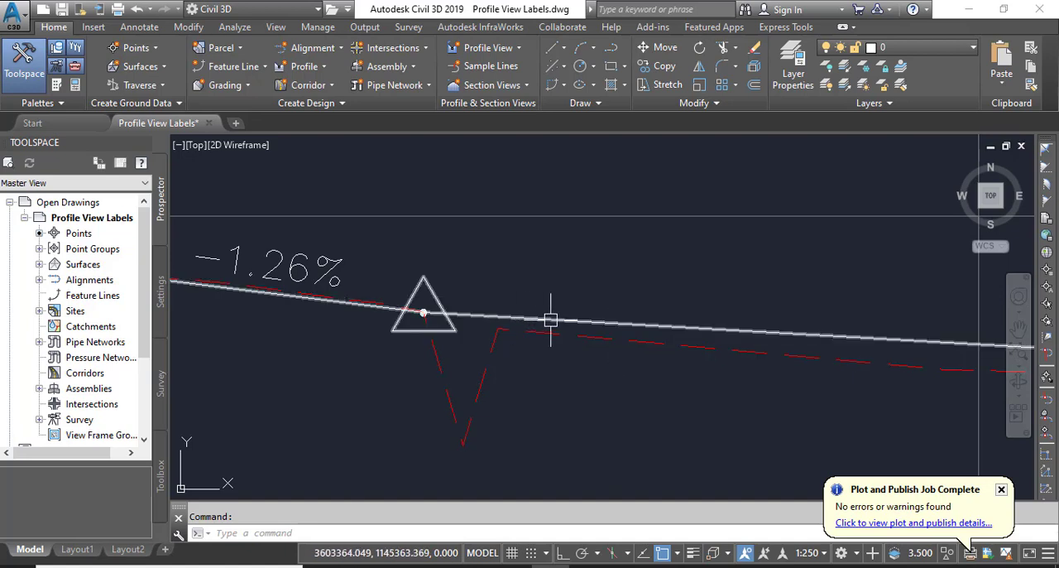
scroll(562, 320, "down", 2)
scroll(546, 343, "up", 2)
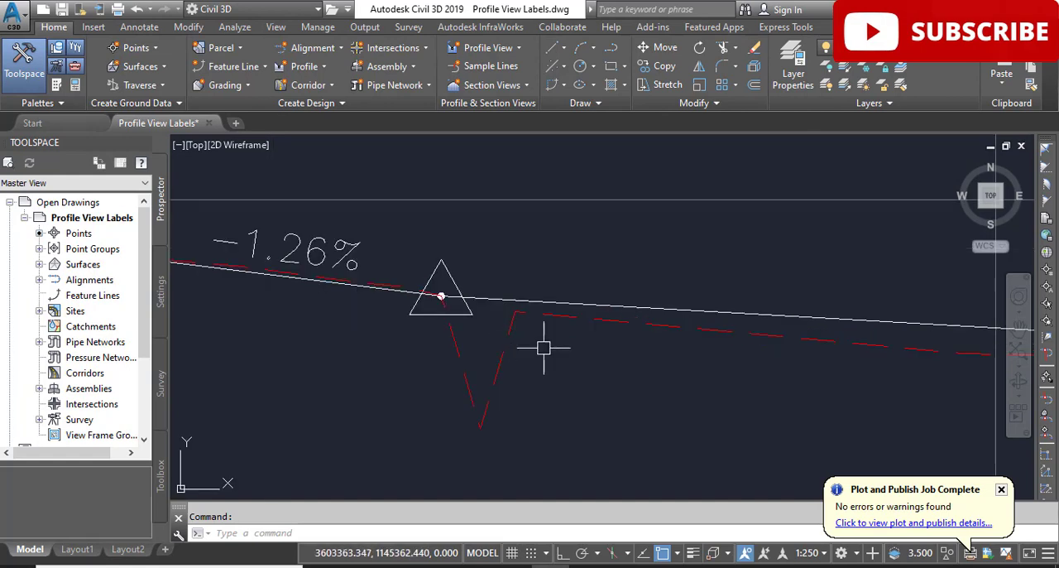
mouse_move(543, 347)
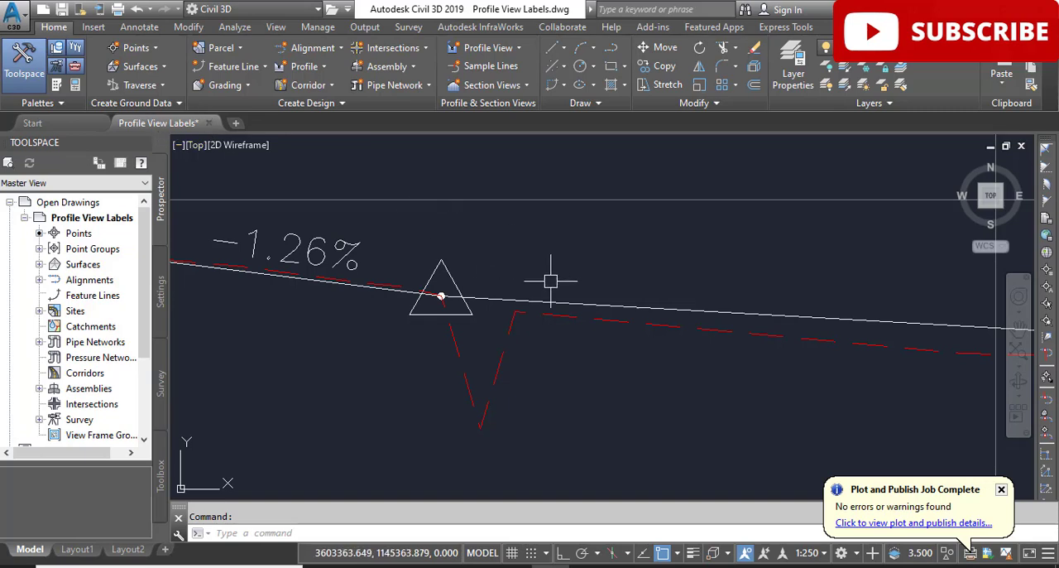
mouse_move(551, 281)
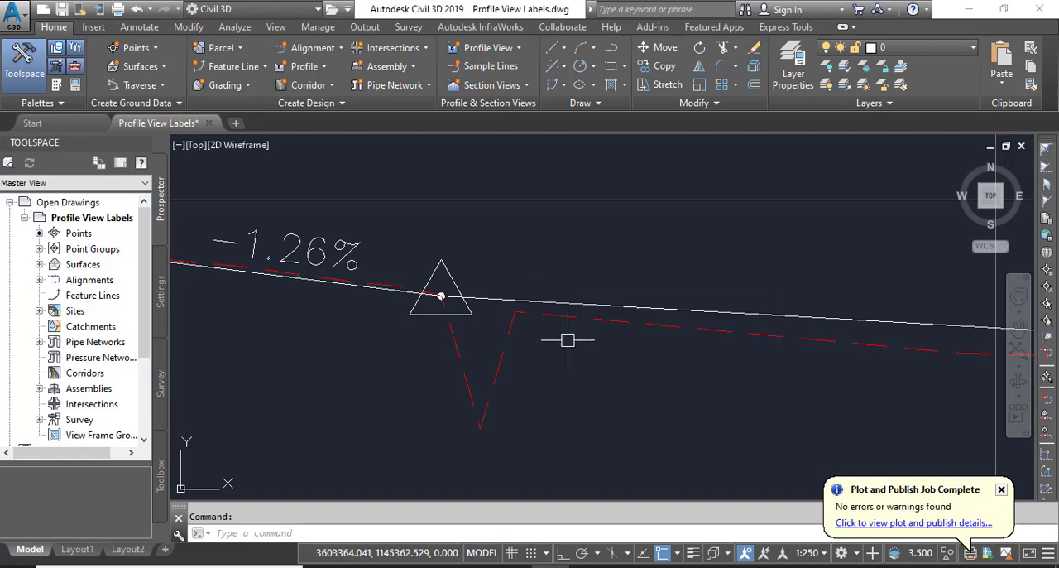
mouse_move(573, 372)
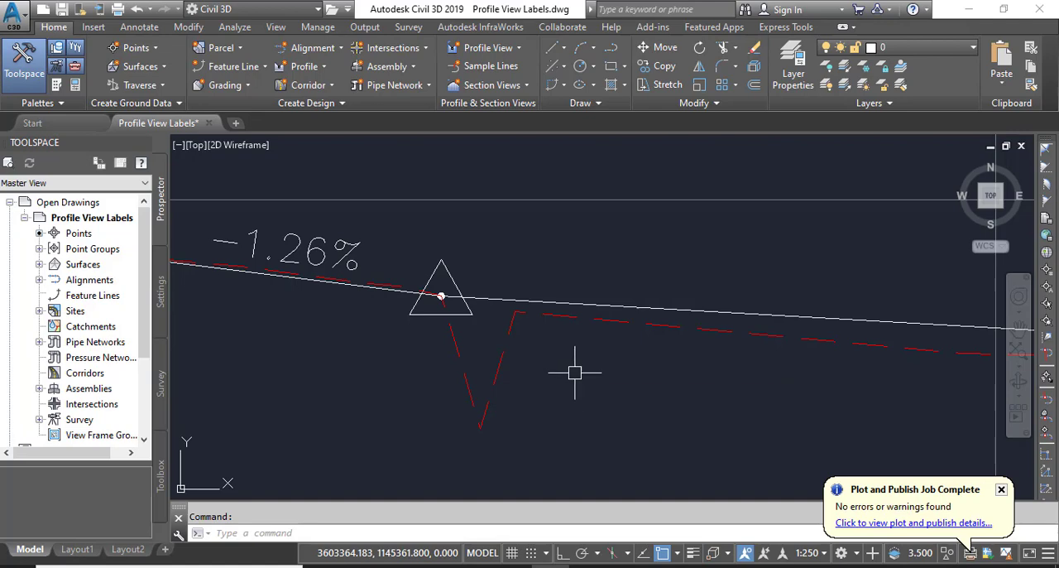
Examine the whole Jordan Court profile view, including its vertical curve labels, and return to the start of the profile
scroll(574, 372, "down", 5)
scroll(674, 342, "down", 2)
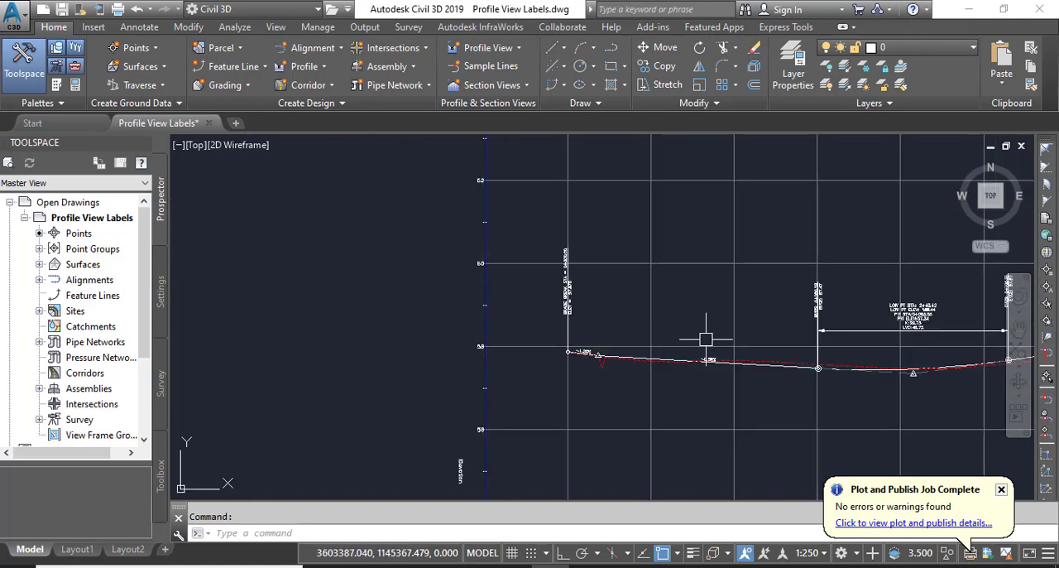
scroll(704, 339, "down", 2)
middle_click_drag(704, 338, 555, 402)
middle_click_drag(778, 270, 523, 291)
scroll(612, 277, "down", 3)
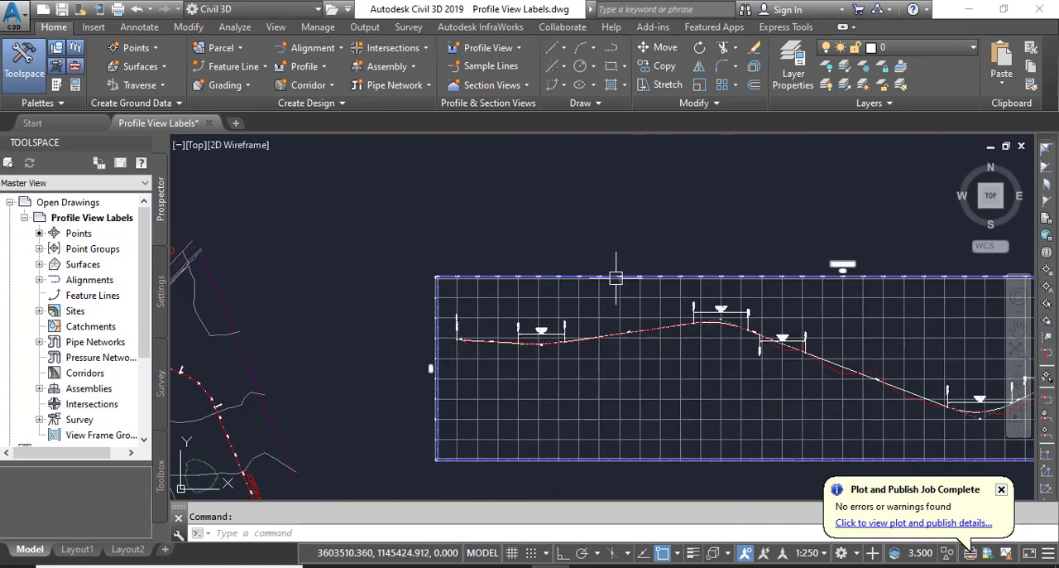
scroll(838, 274, "up", 6)
scroll(788, 244, "down", 2)
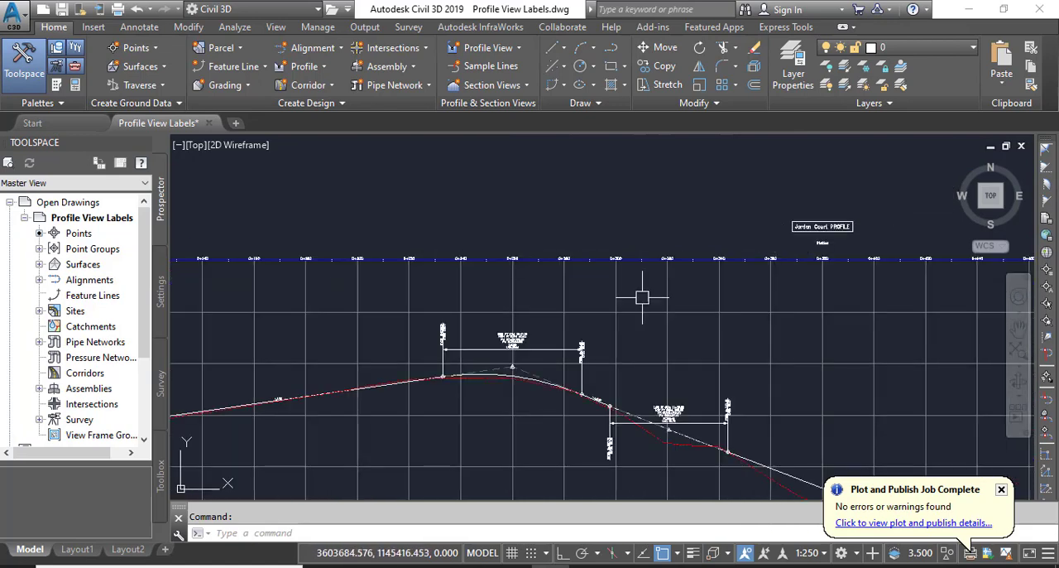
middle_click_drag(450, 362, 872, 308)
scroll(330, 374, "up", 6)
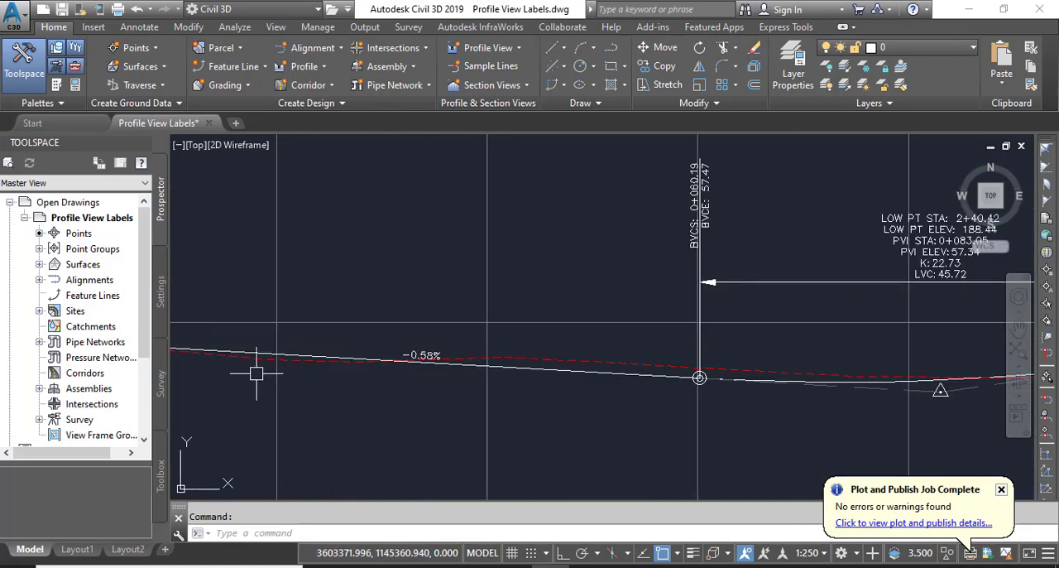
left_click_drag(215, 374, 527, 367)
scroll(448, 366, "up", 6)
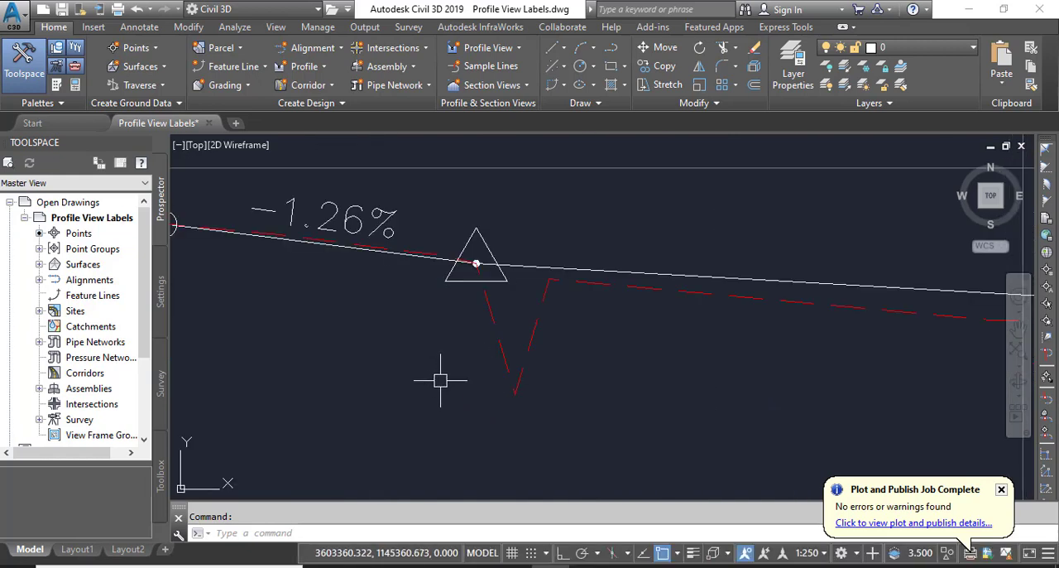
Inspect the first PVI triangle and the V-shaped dip in the red dashed profile beside it
scroll(435, 376, "down", 2)
middle_click_drag(428, 374, 456, 385)
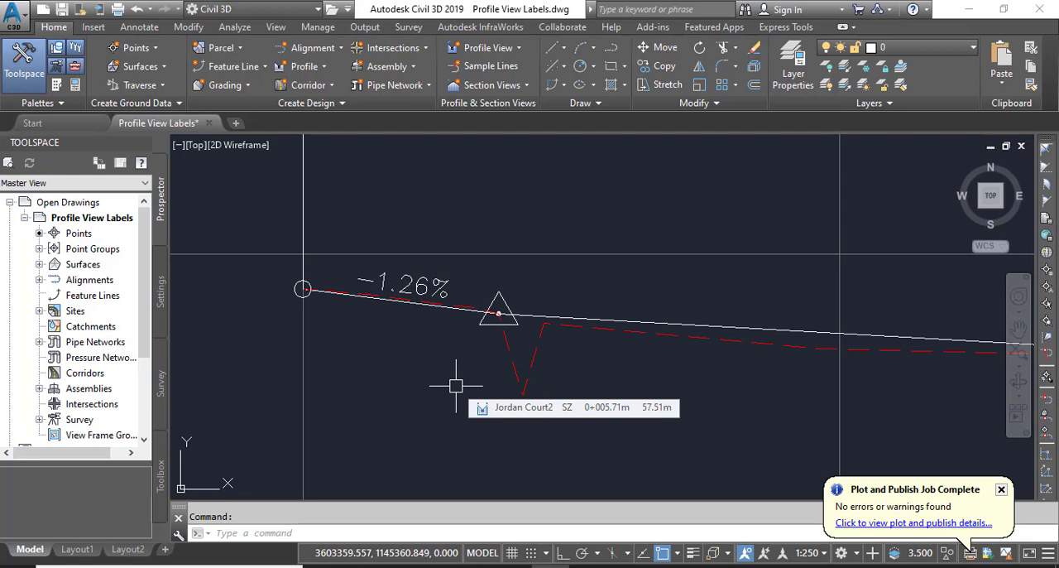
scroll(530, 316, "up", 1)
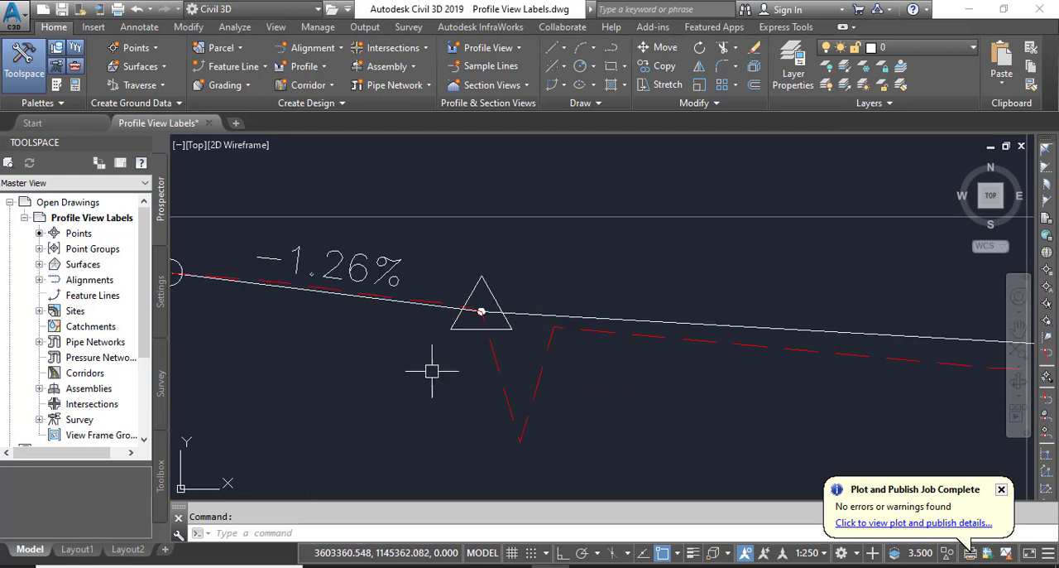
scroll(479, 314, "up", 1)
scroll(479, 315, "up", 2)
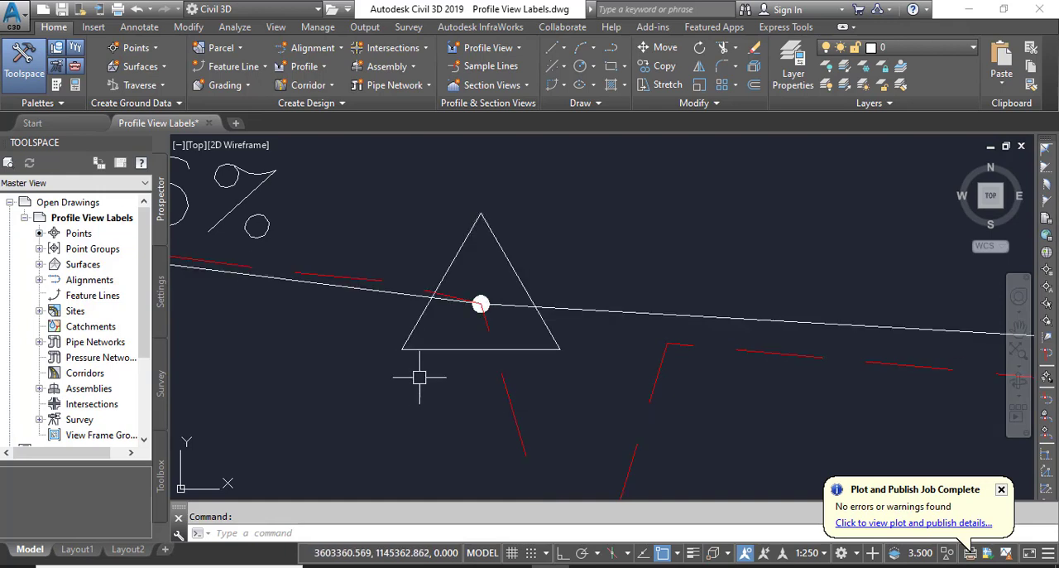
scroll(421, 373, "down", 2)
middle_click_drag(477, 406, 508, 334)
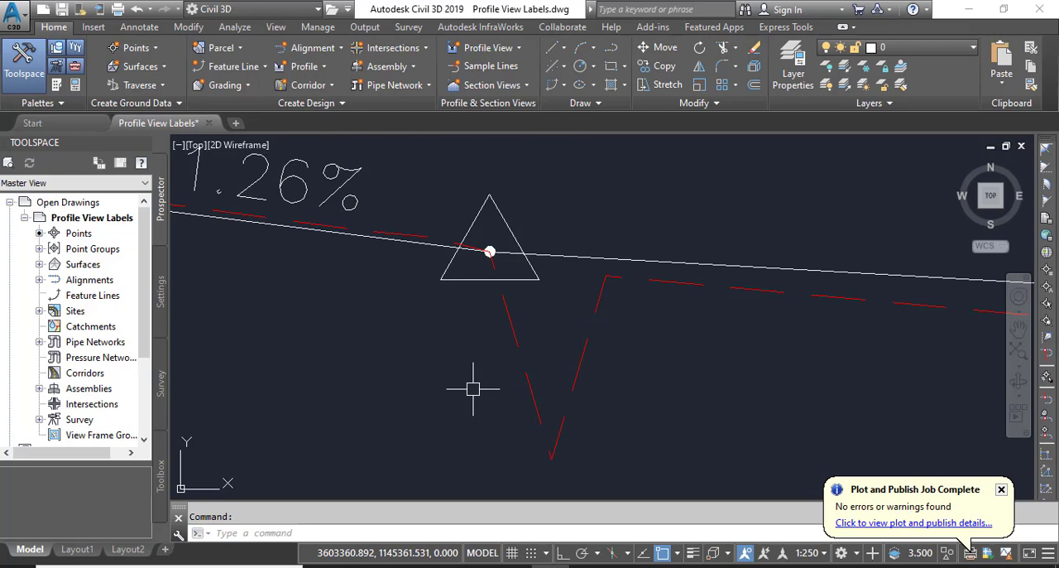
middle_click_drag(473, 394, 473, 356)
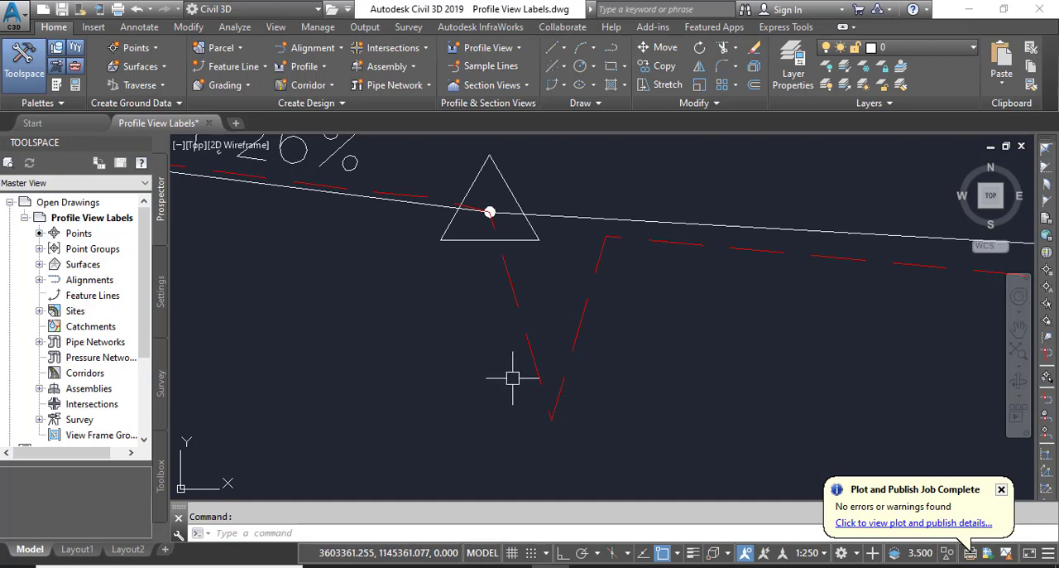
scroll(489, 377, "down", 3)
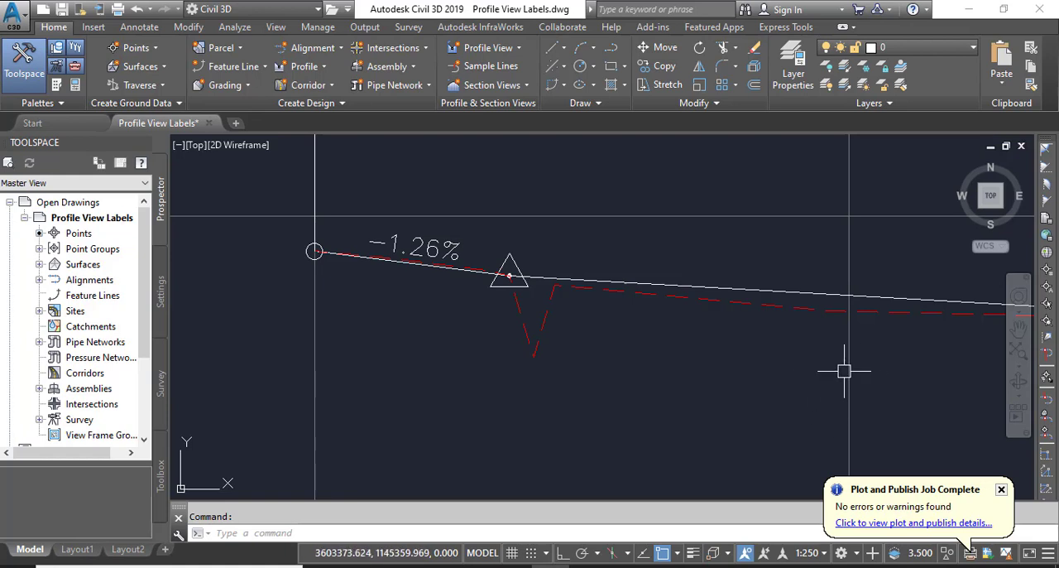
Add a station elevation label to the profile view at the first sag curve's start, station 0+060.19 and elevation 57.47, using an Endpoint snap
left_click(677, 372)
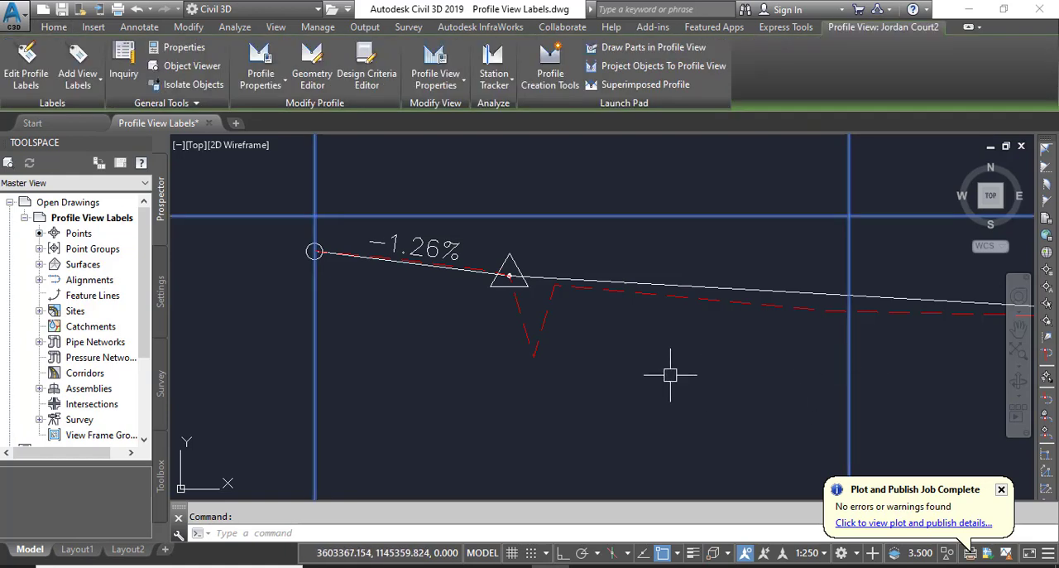
scroll(627, 378, "down", 5)
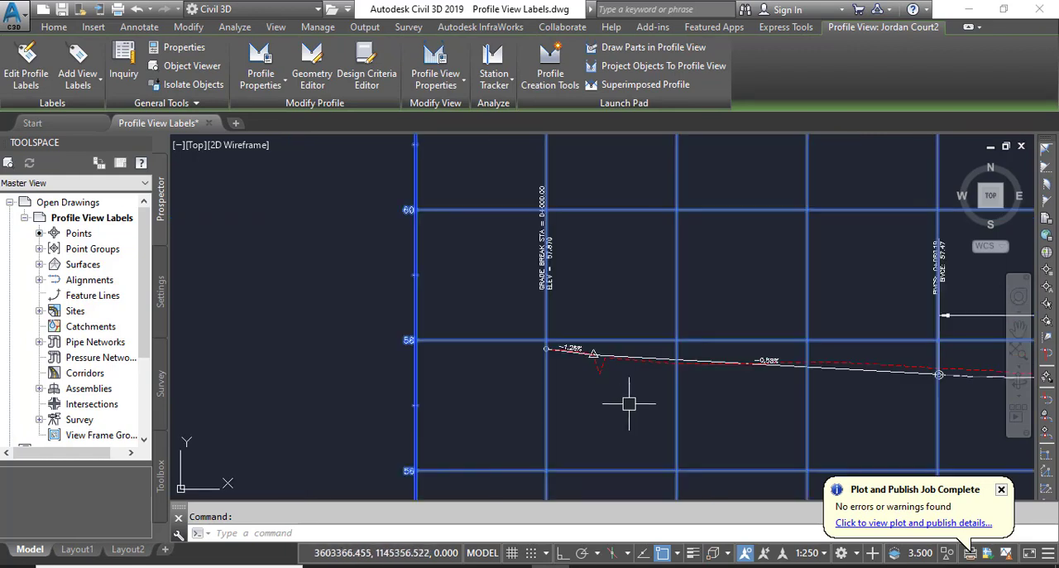
scroll(542, 343, "up", 6)
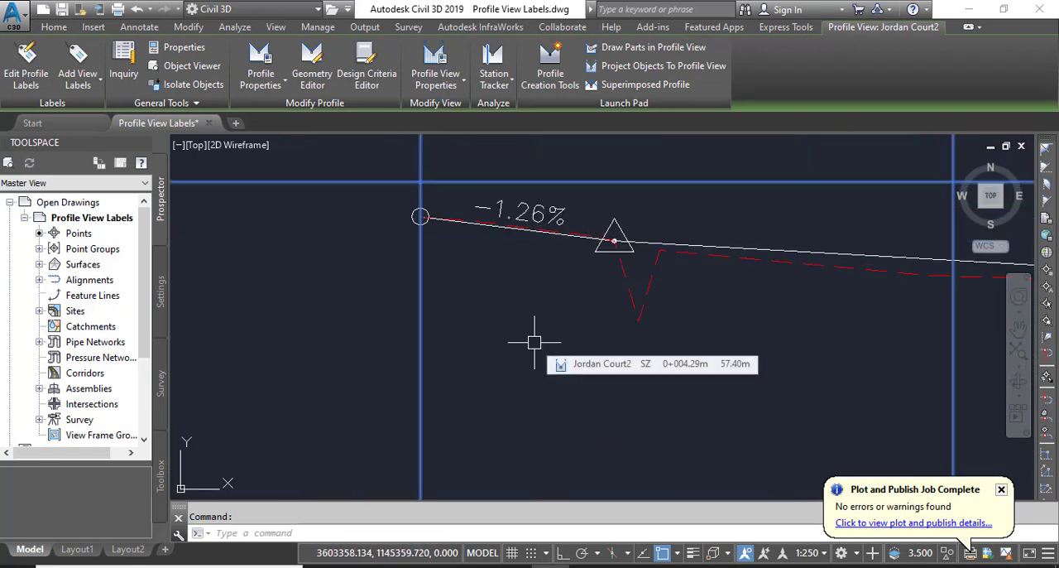
left_click(88, 85)
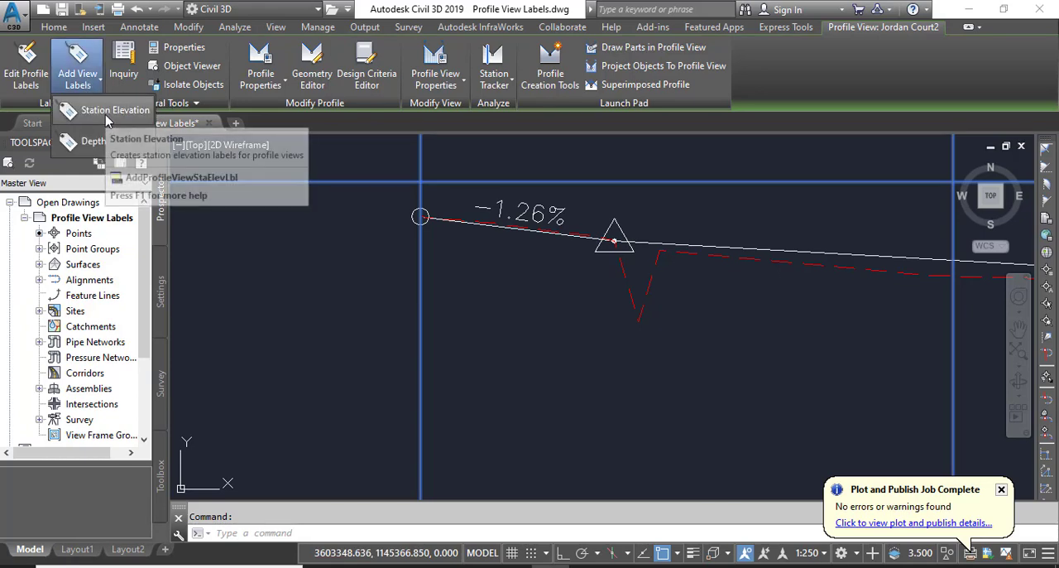
left_click(105, 115)
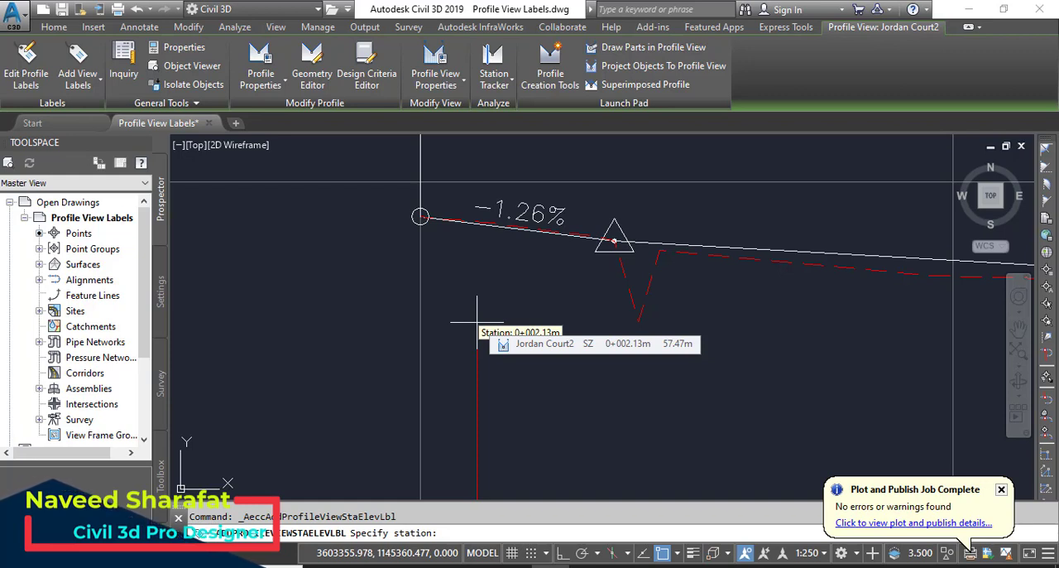
key("shift")
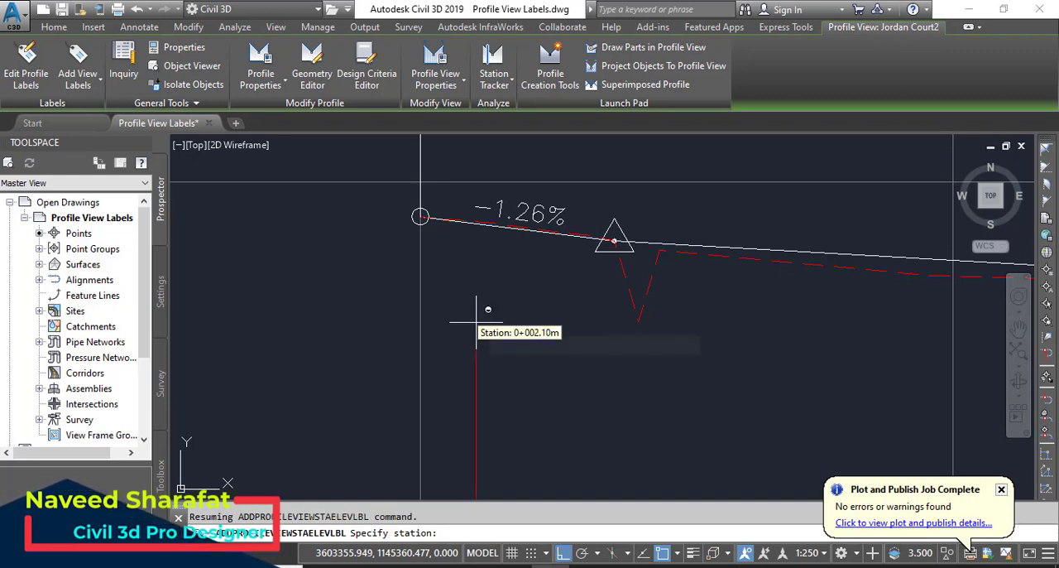
right_click(475, 322, "shift")
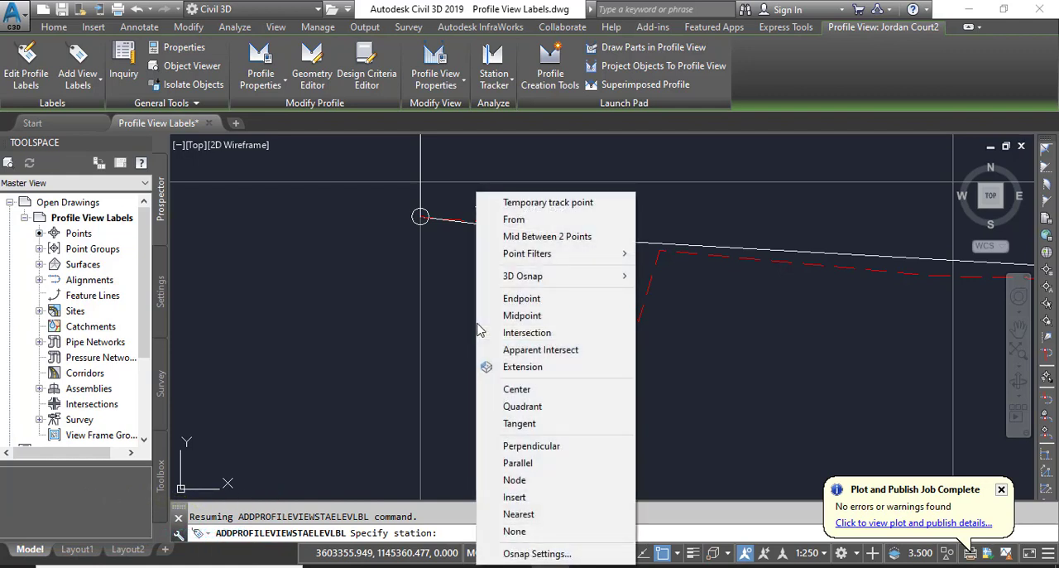
left_click(522, 299)
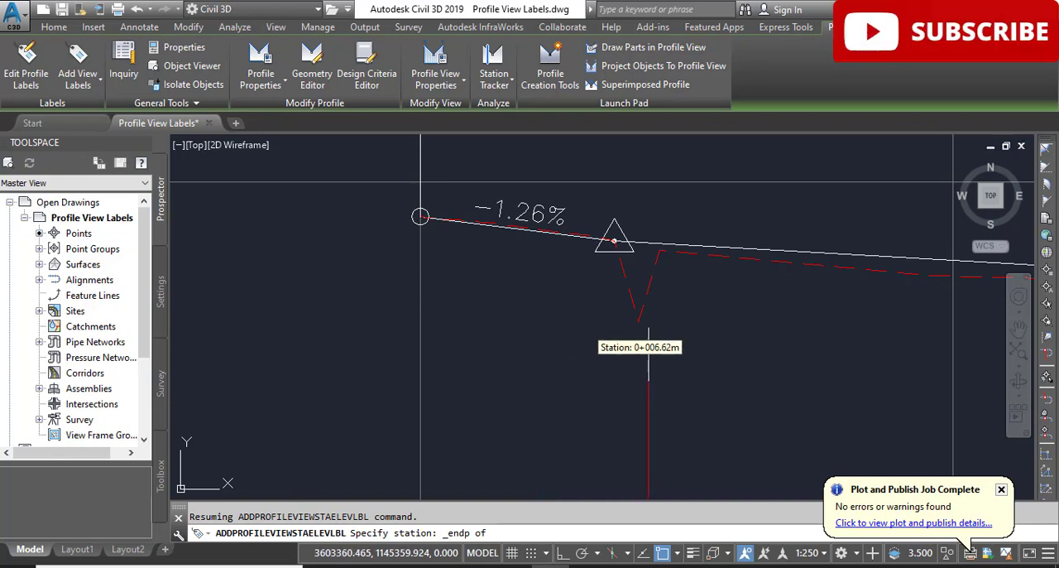
scroll(635, 376, "down", 4)
middle_click_drag(735, 377, 399, 343)
middle_click_drag(766, 341, 568, 336)
scroll(627, 321, "up", 8)
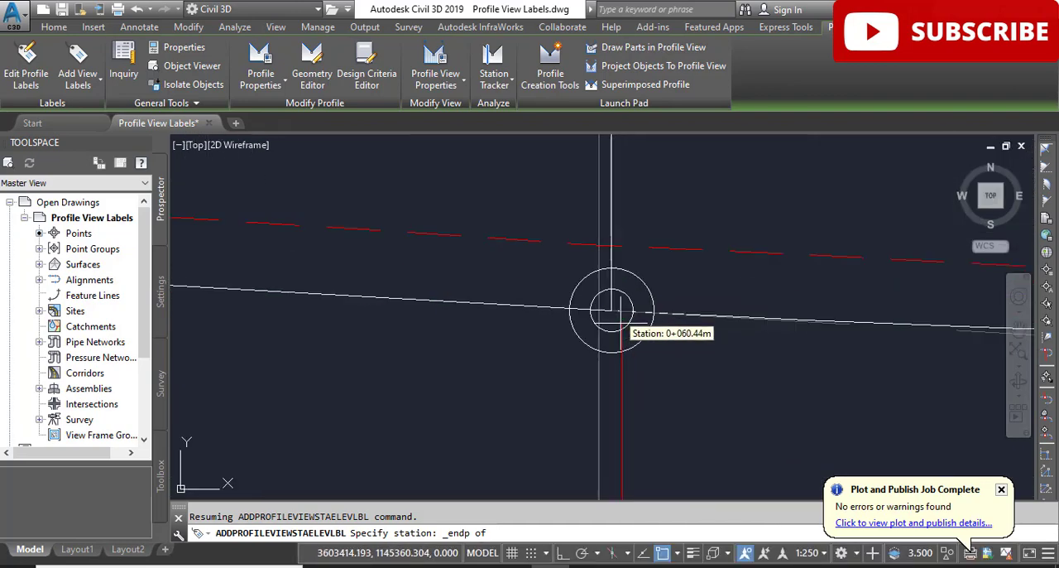
left_click(609, 305)
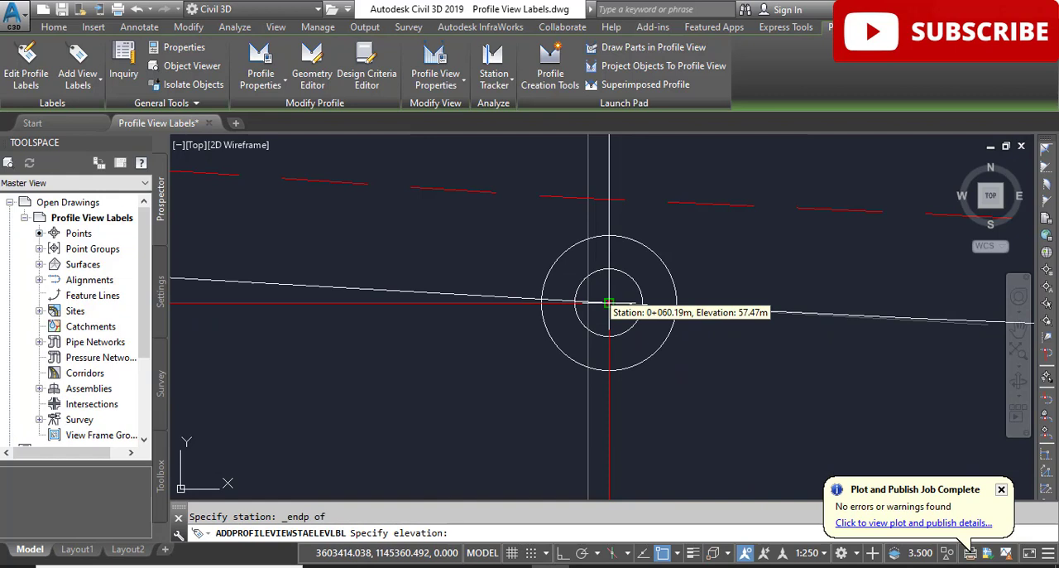
left_click(609, 304)
Turn on Ortho and set the next label's station at the first sag curve's end, 0+105.91, using an Endpoint snap
scroll(609, 308, "down", 3)
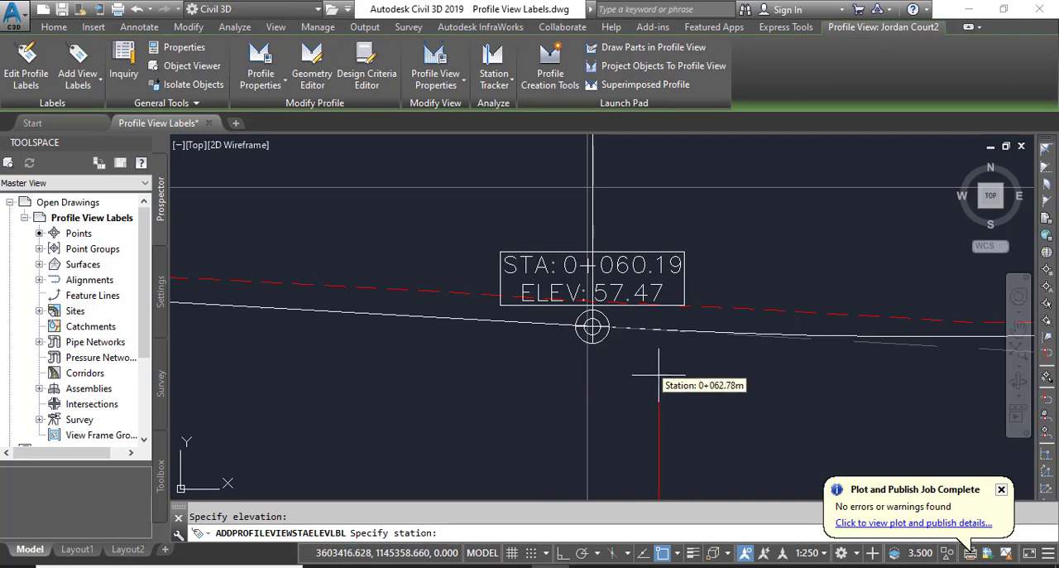
scroll(654, 375, "down", 2)
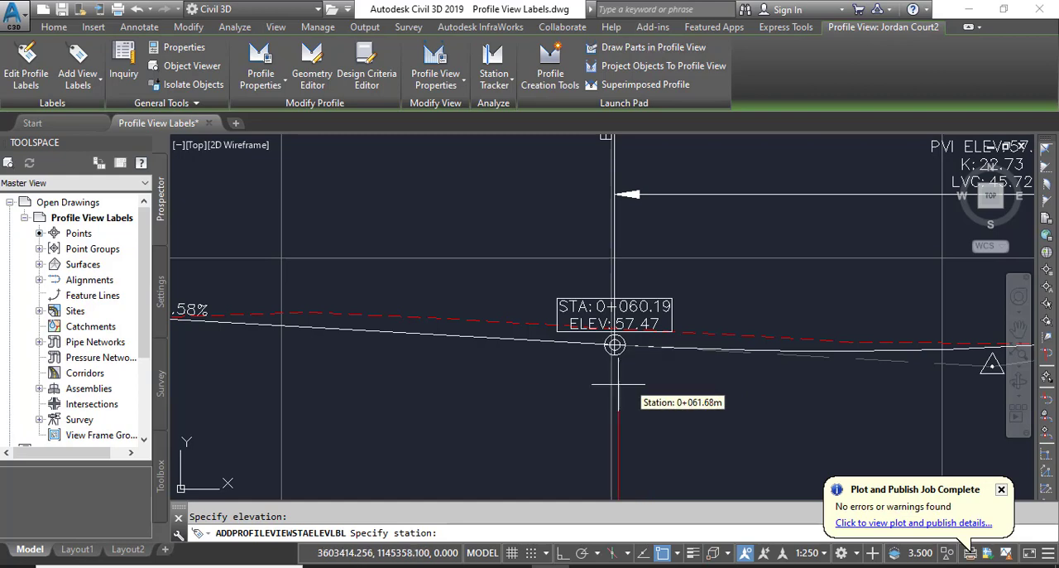
scroll(654, 389, "down", 4)
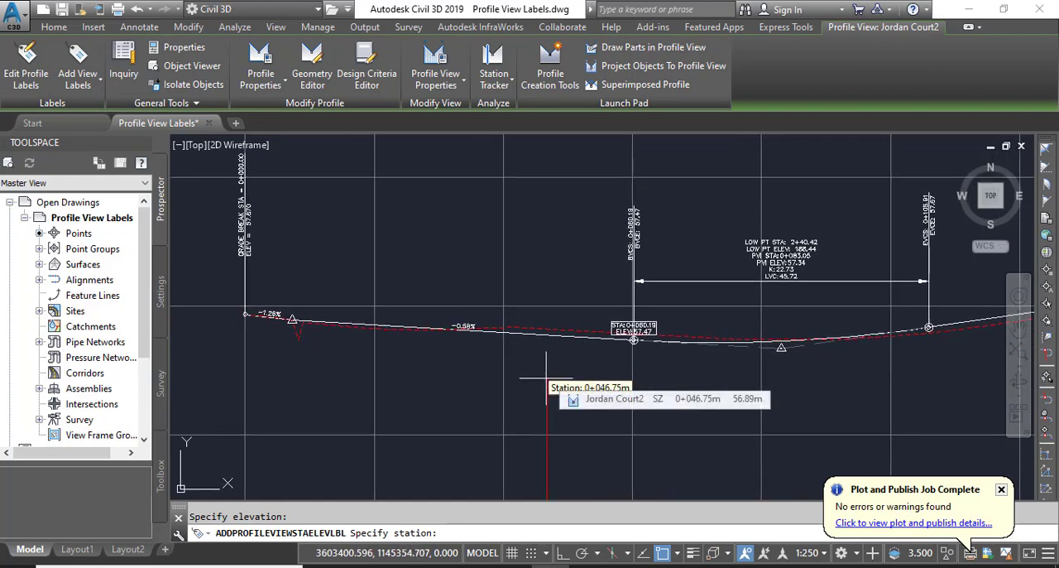
scroll(783, 361, "up", 5)
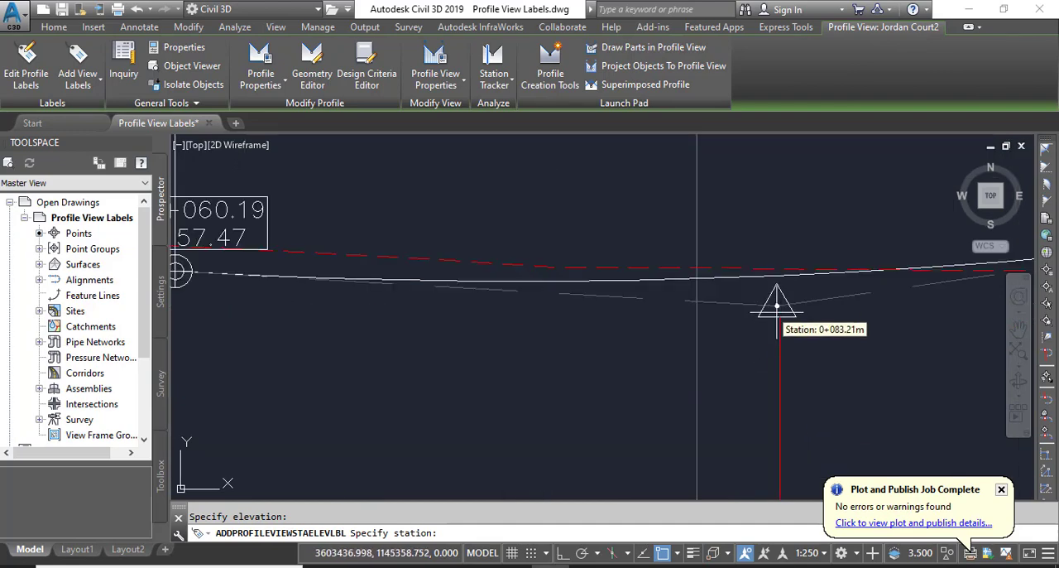
middle_click_drag(764, 317, 426, 385)
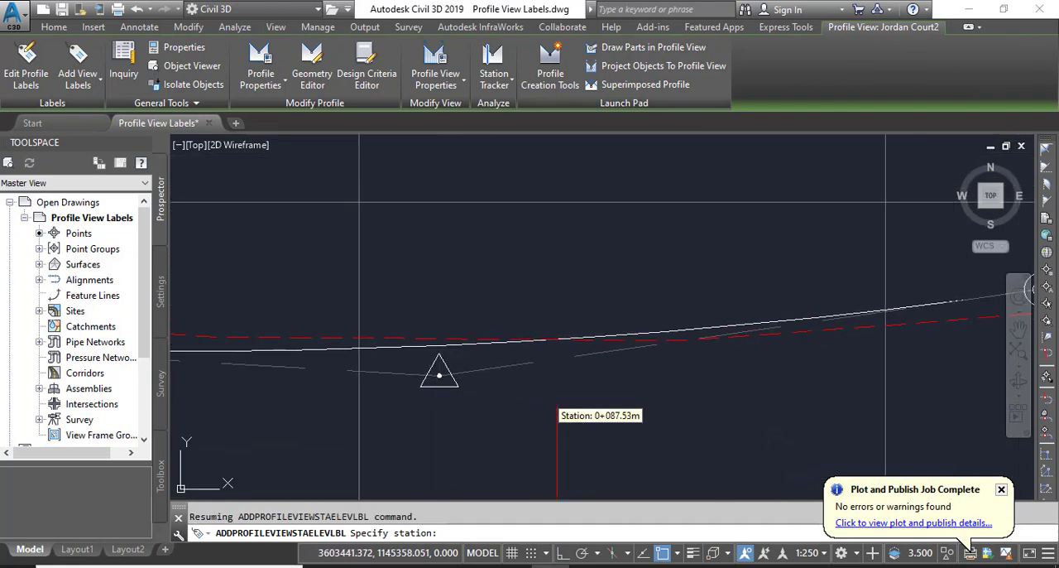
key("F8")
scroll(603, 368, "down", 4)
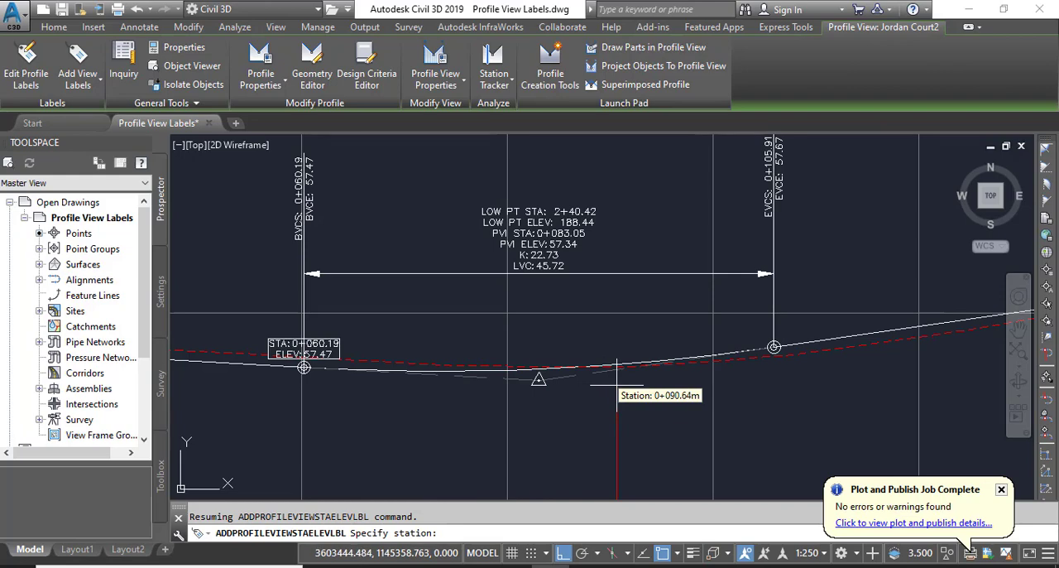
right_click(617, 383, "shift")
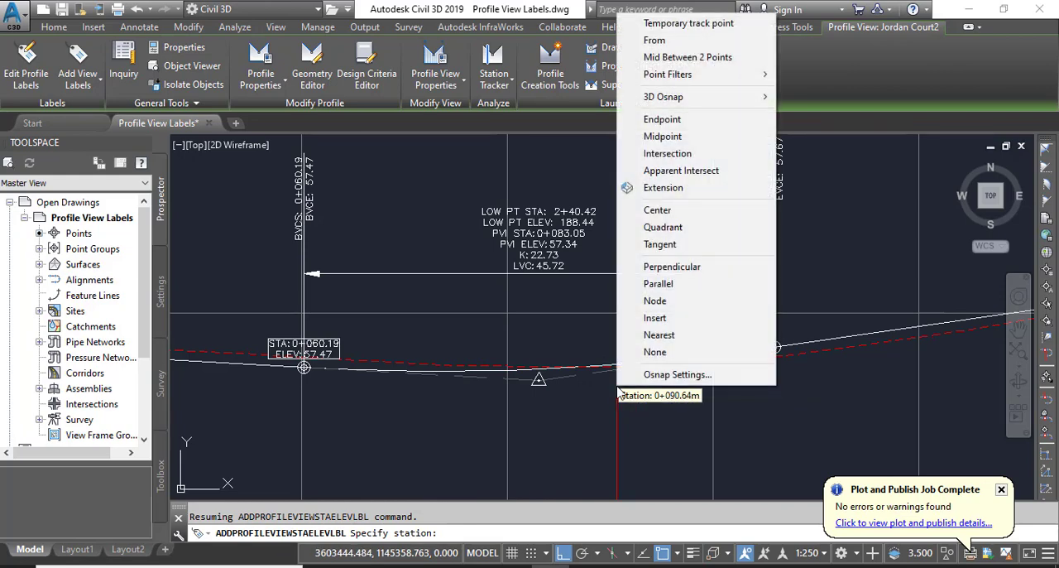
left_click(674, 121)
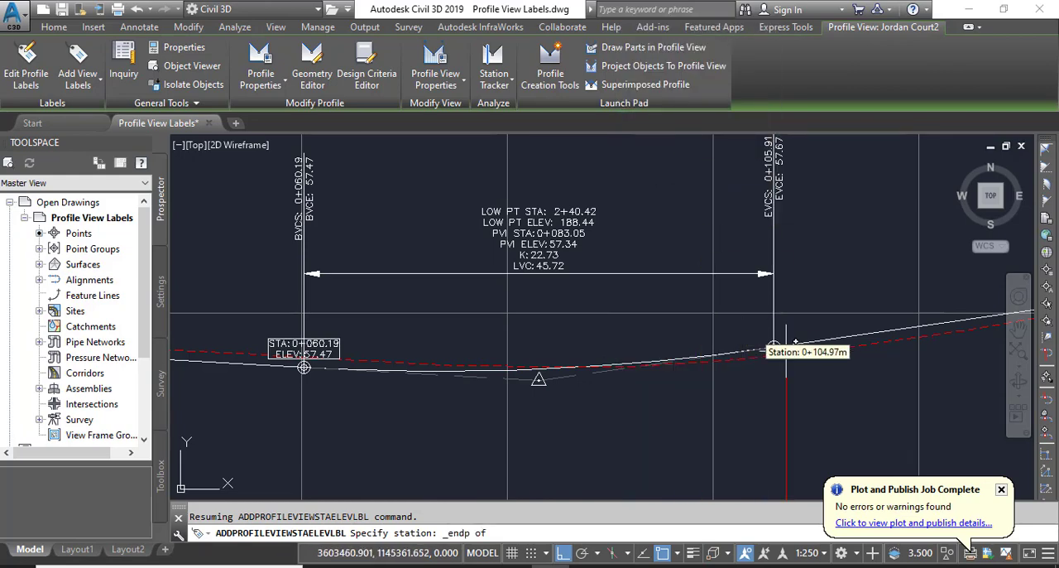
scroll(787, 343, "up", 6)
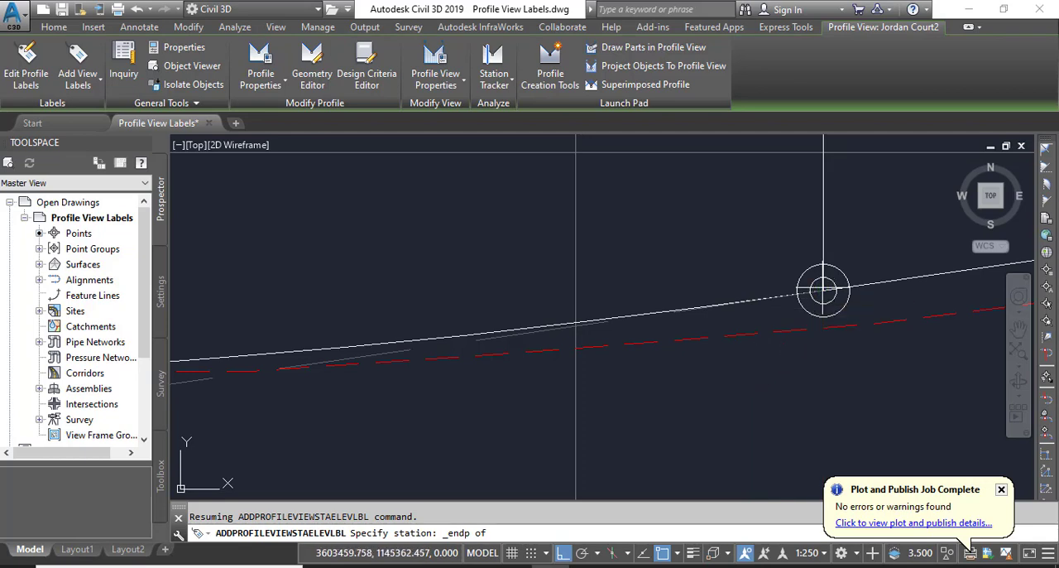
left_click(784, 316)
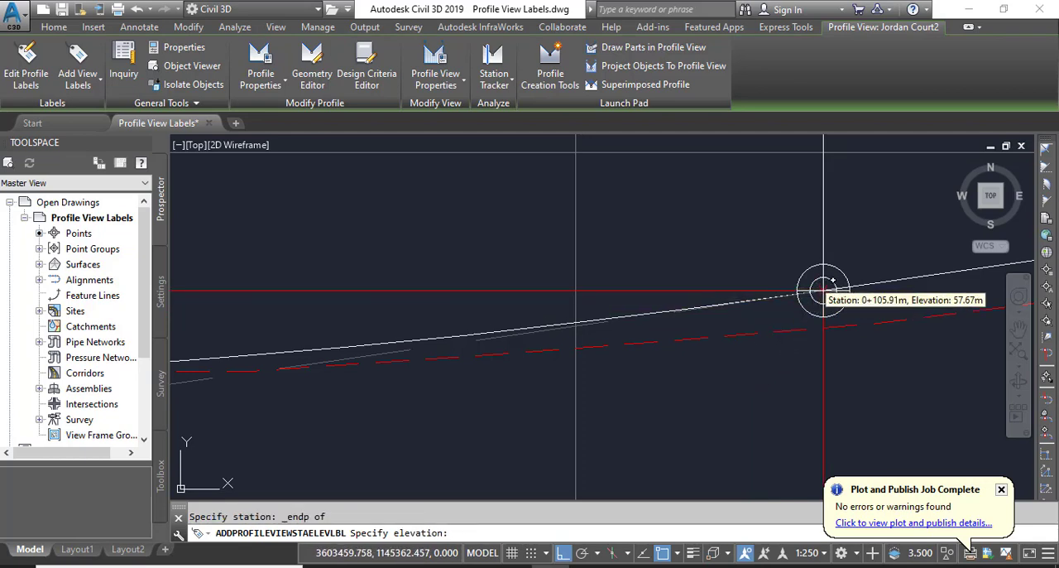
Set the label's elevation to 57.67 at the same curve end with an Endpoint snap, and end the labelling command
scroll(757, 343, "down", 6)
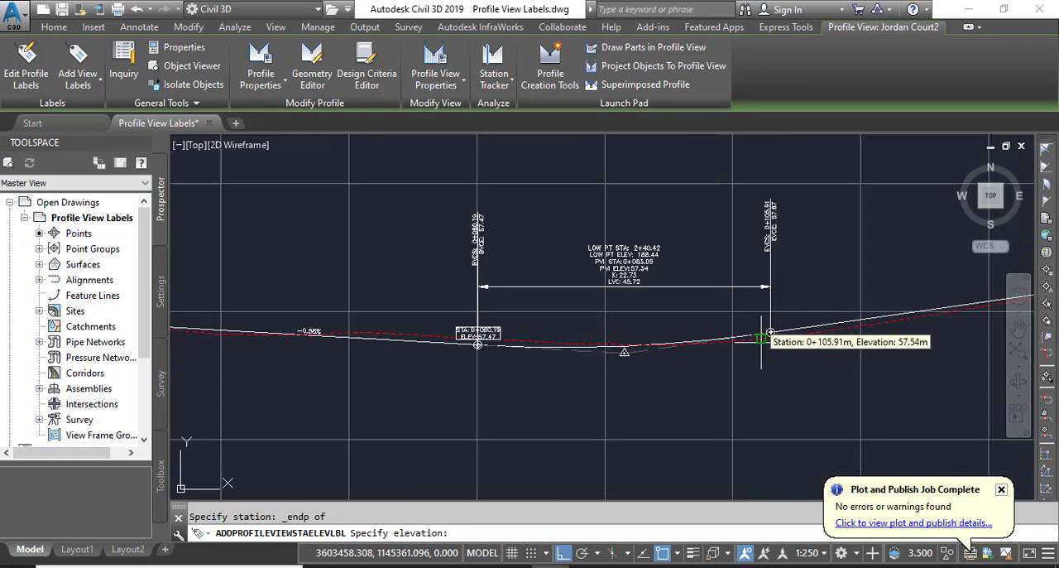
right_click(742, 394, "shift")
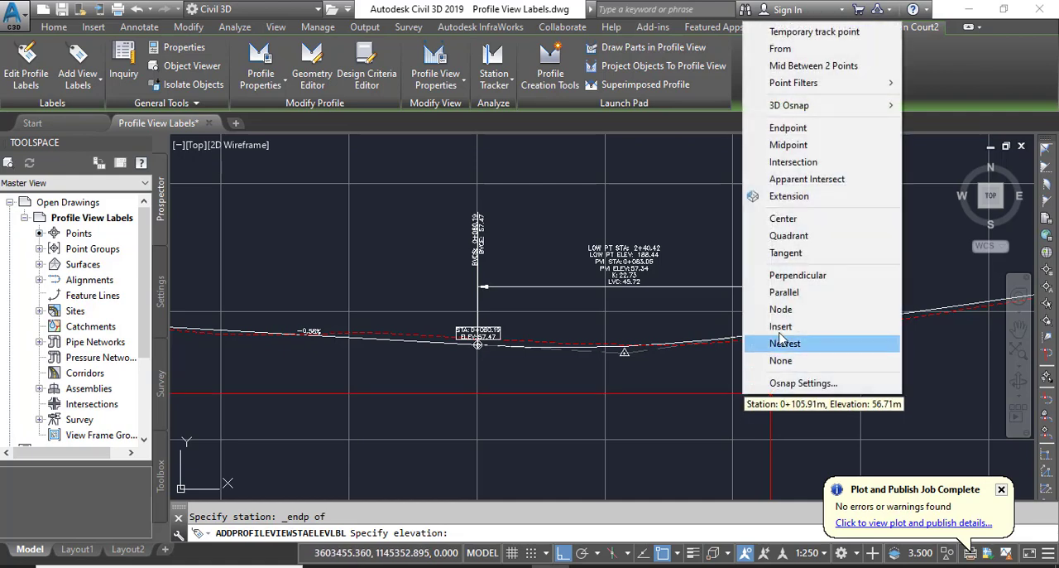
left_click(787, 128)
scroll(785, 307, "up", 4)
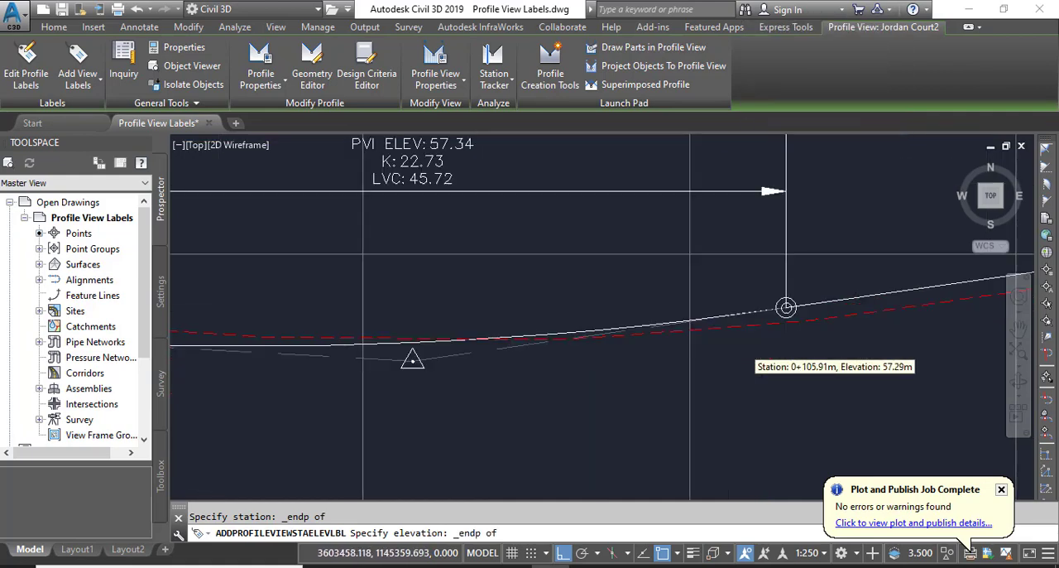
left_click(819, 268)
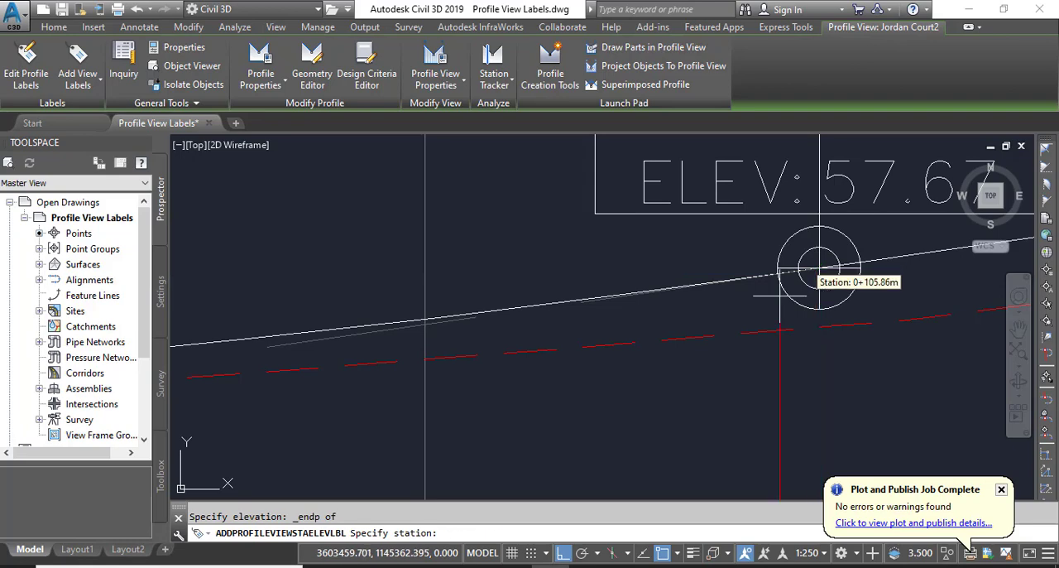
scroll(679, 400, "down", 7)
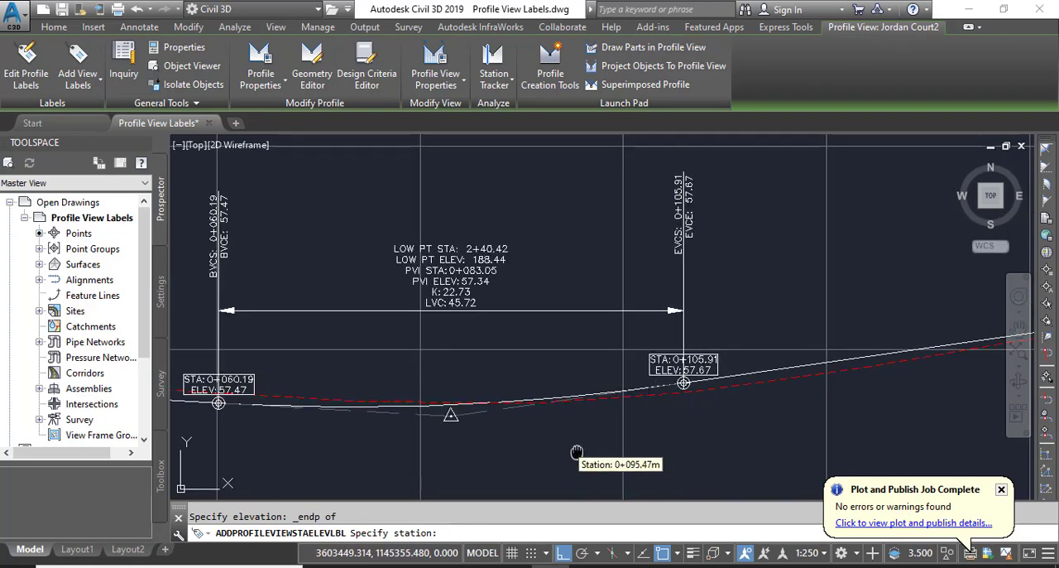
middle_click_drag(577, 454, 590, 402)
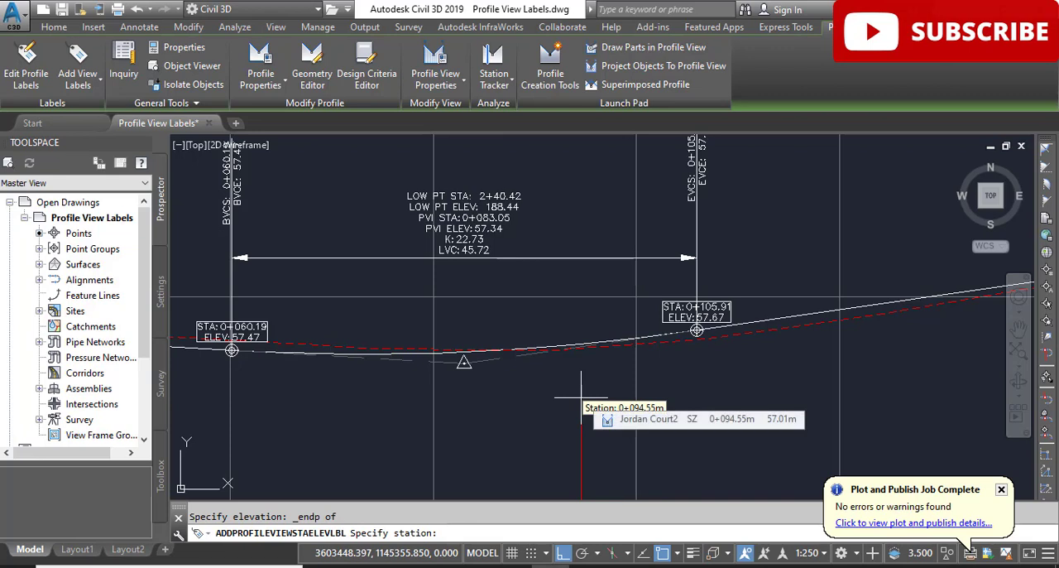
key("Escape")
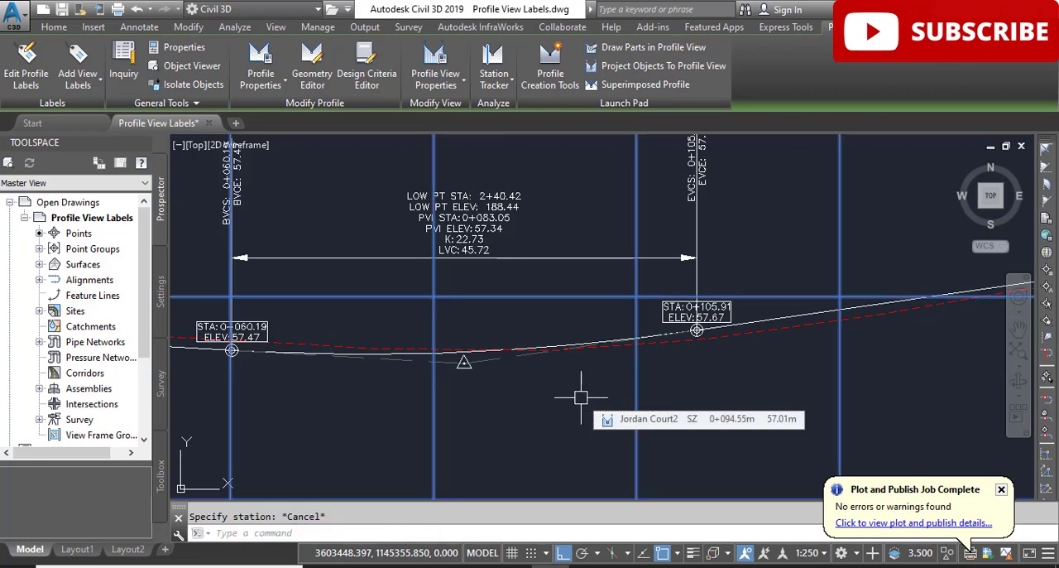
key("Escape")
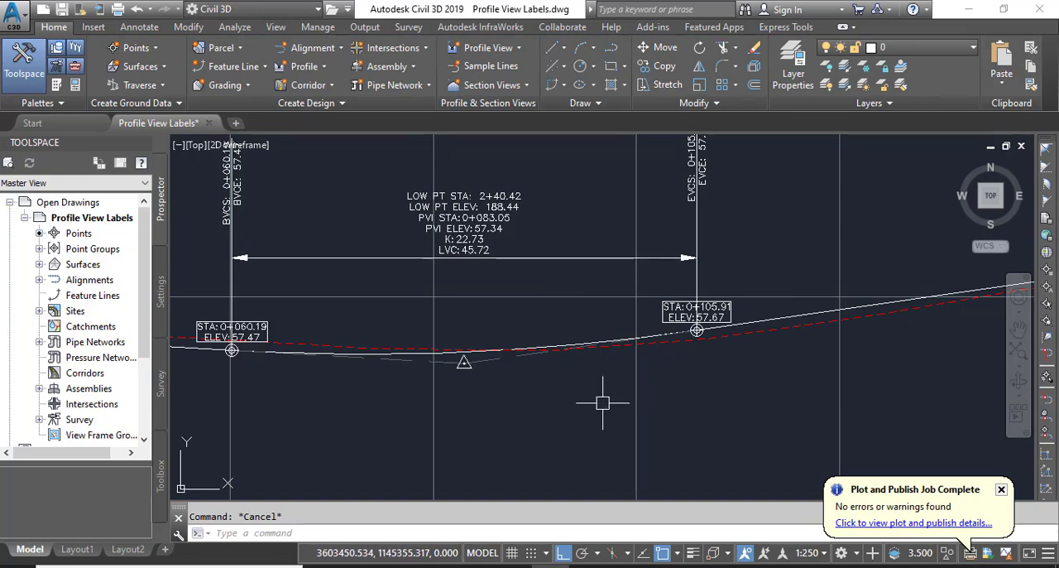
Turn off Ortho and move the 0+105.91 label above and to the right of its point, leaving it on a leader
mouse_move(596, 412)
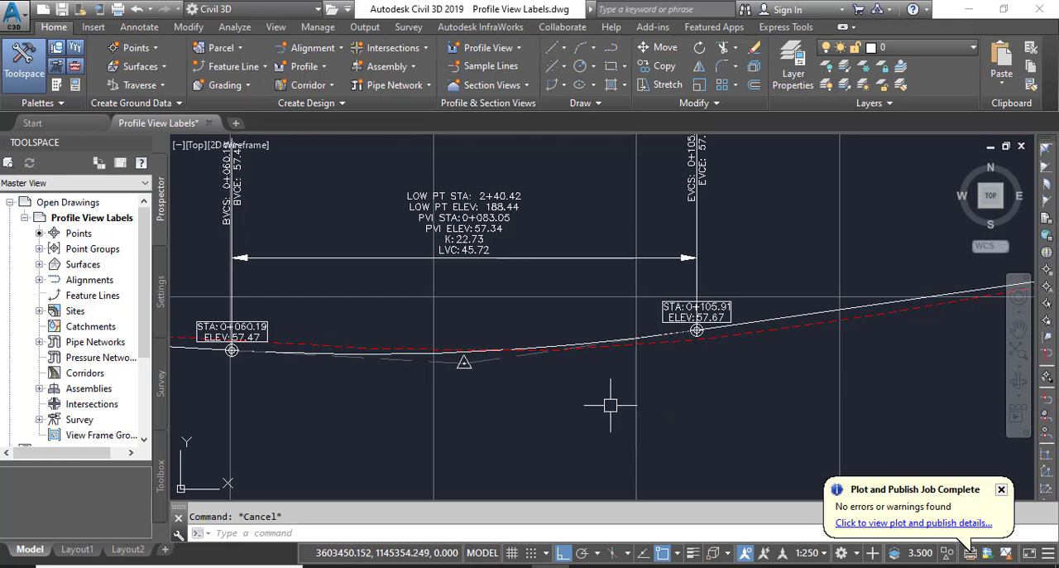
scroll(728, 306, "up", 4)
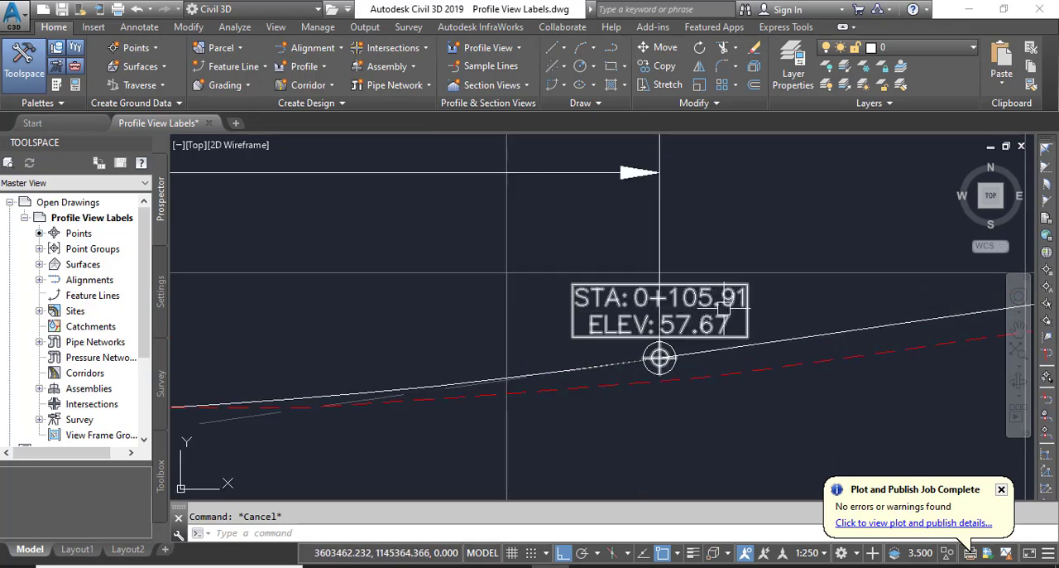
left_click(686, 342)
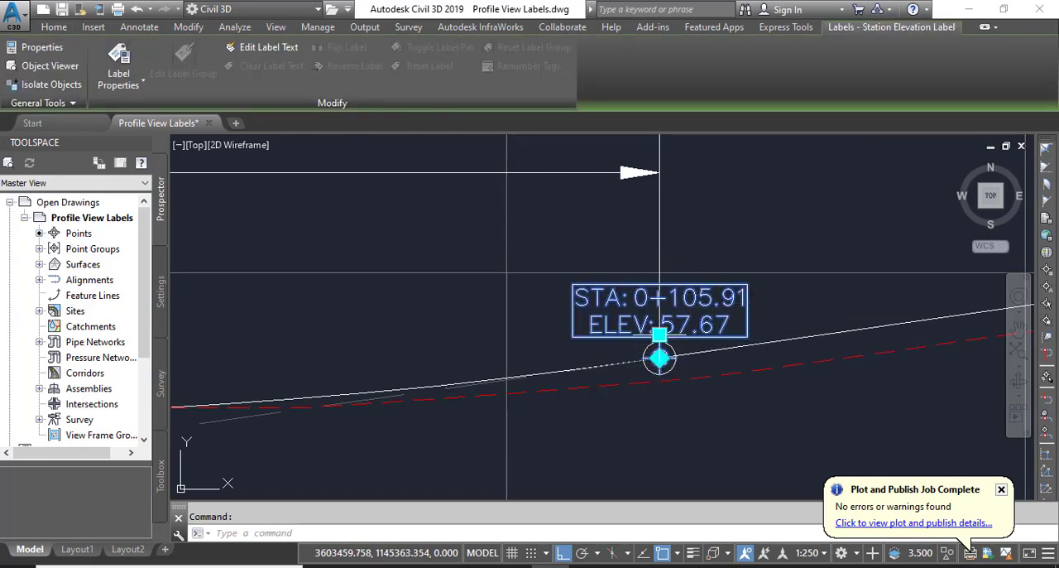
left_click(659, 334)
middle_click_drag(780, 254, 664, 343)
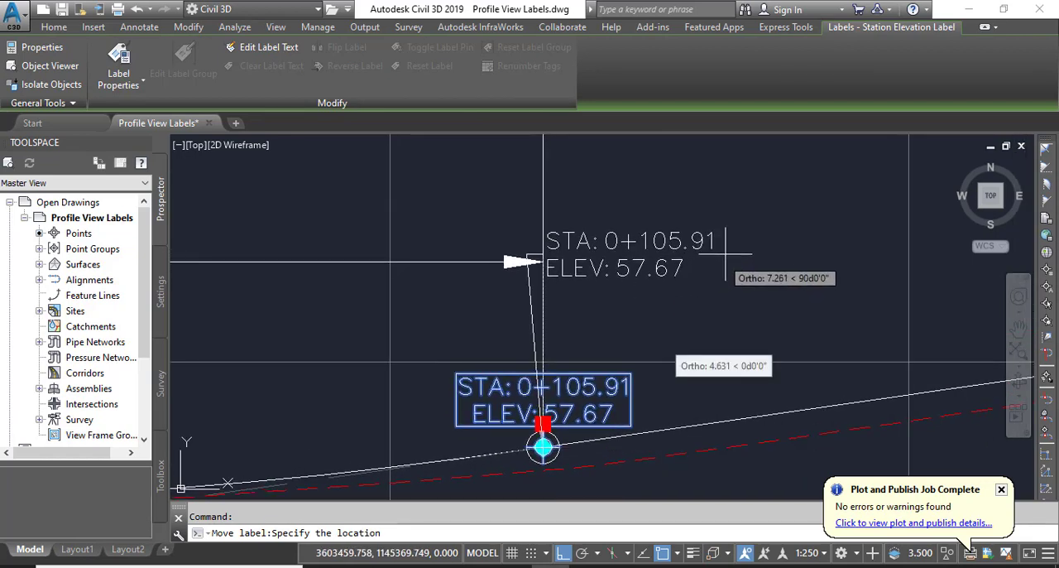
key("F8")
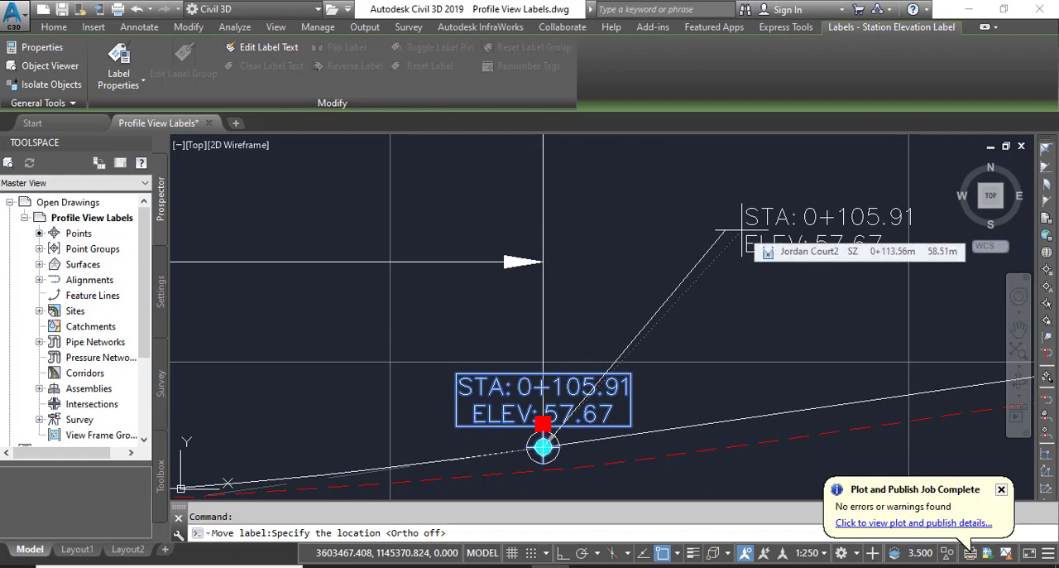
left_click(708, 240)
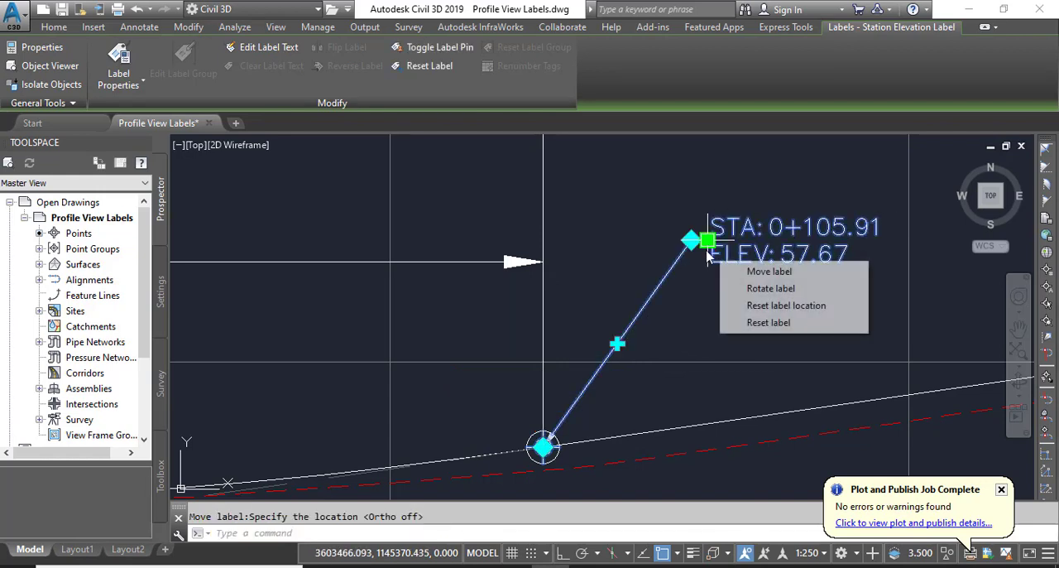
key("Escape")
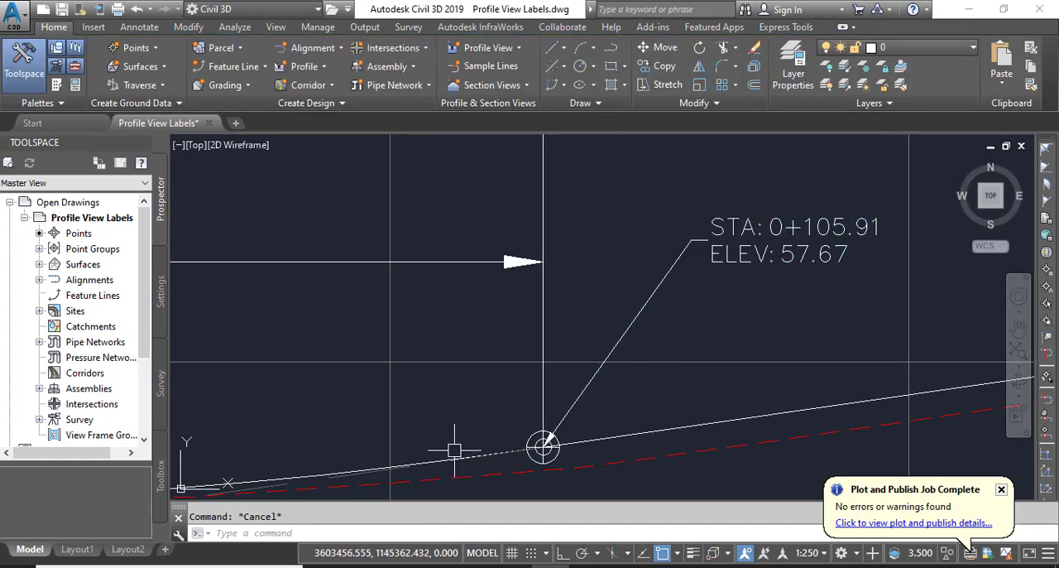
Add the line "TIE TO EDGE OF EXIST ROAD" above the station text of the 0+105.91 label
middle_click_drag(416, 480, 466, 439)
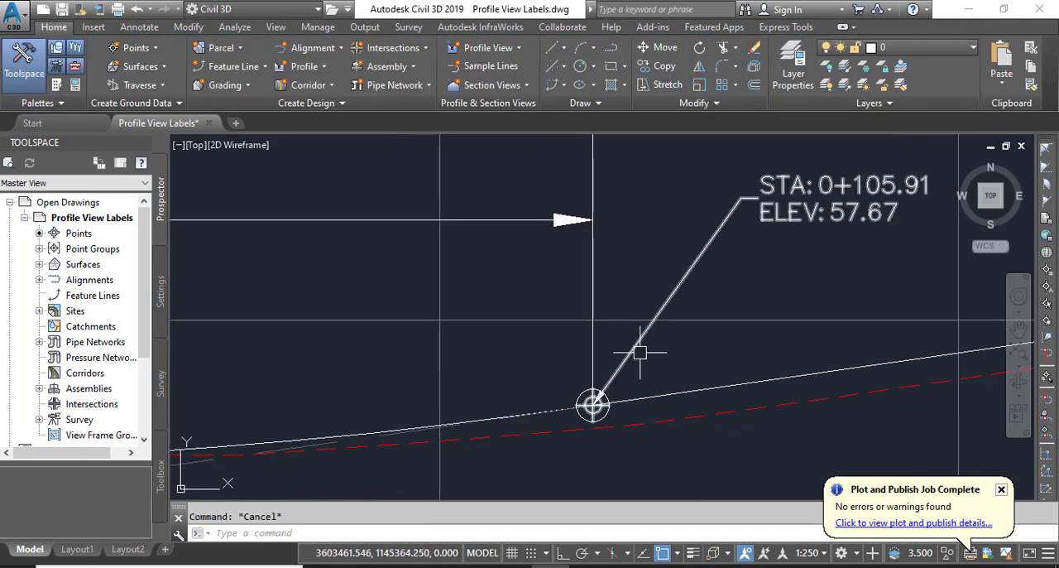
left_click(693, 270)
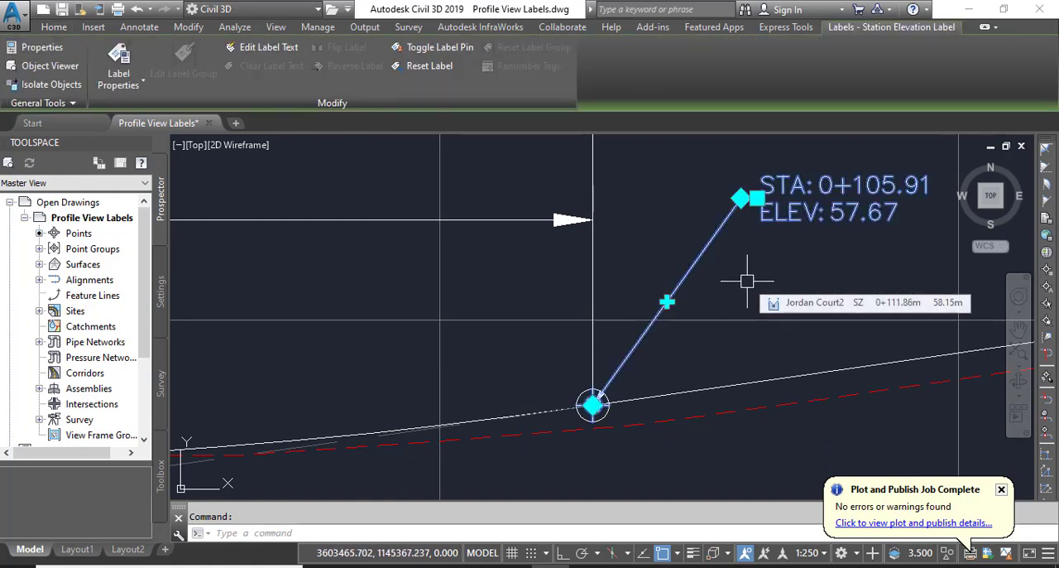
left_click(269, 47)
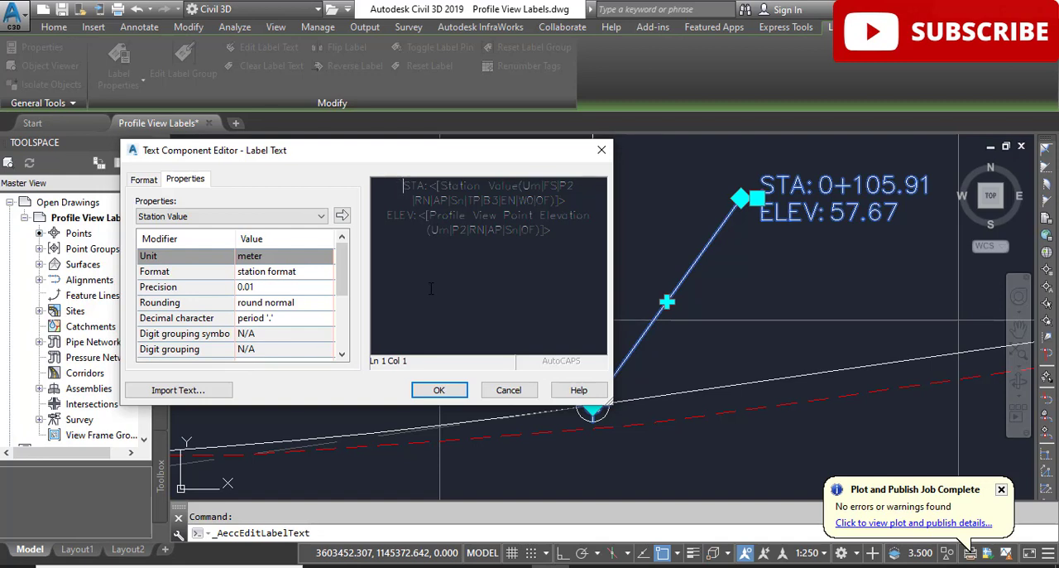
key("Return")
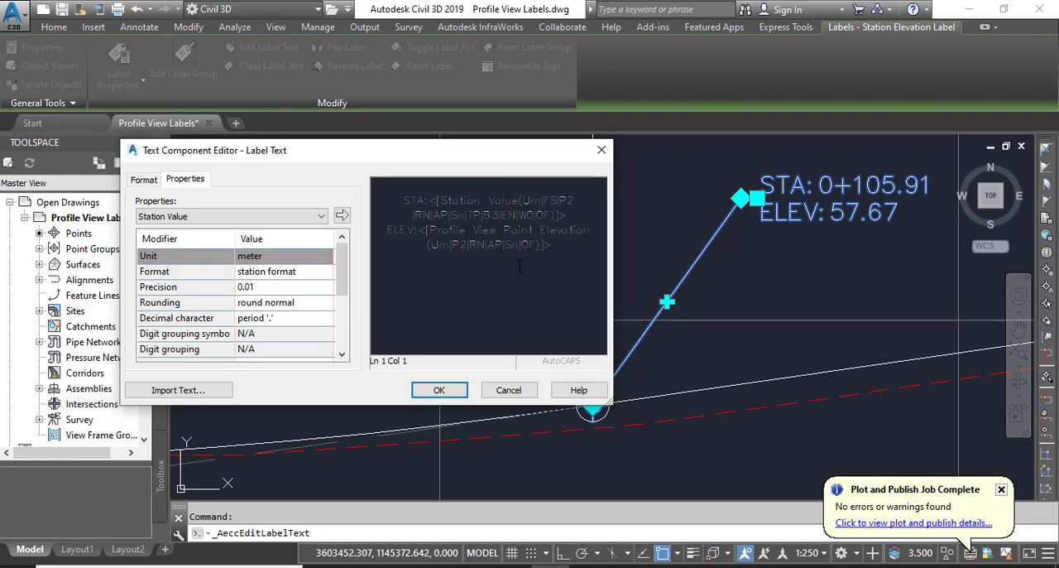
type("TIE TO EDGE")
type("OF EXIST ROAD")
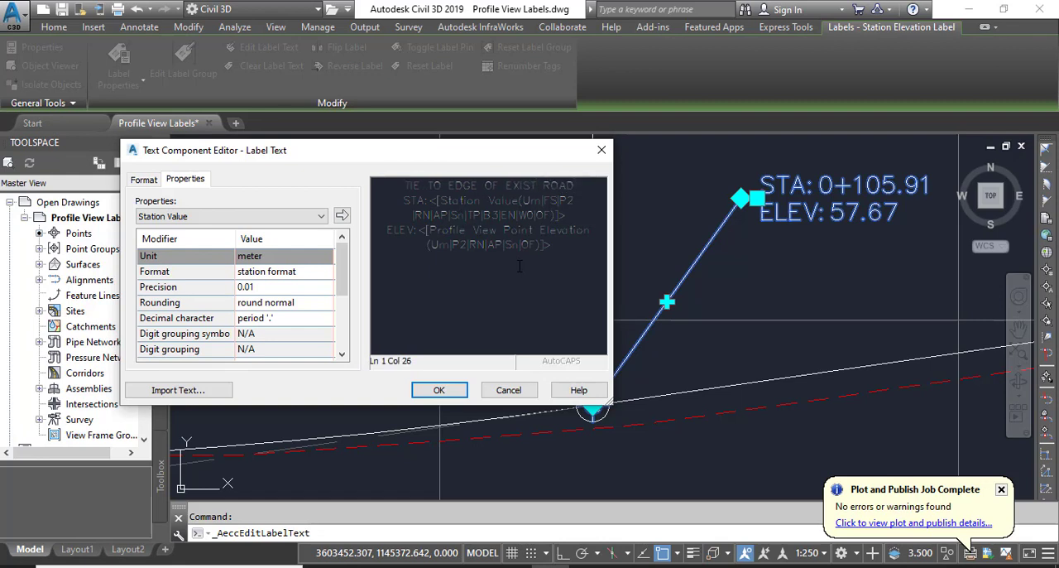
left_click(440, 389)
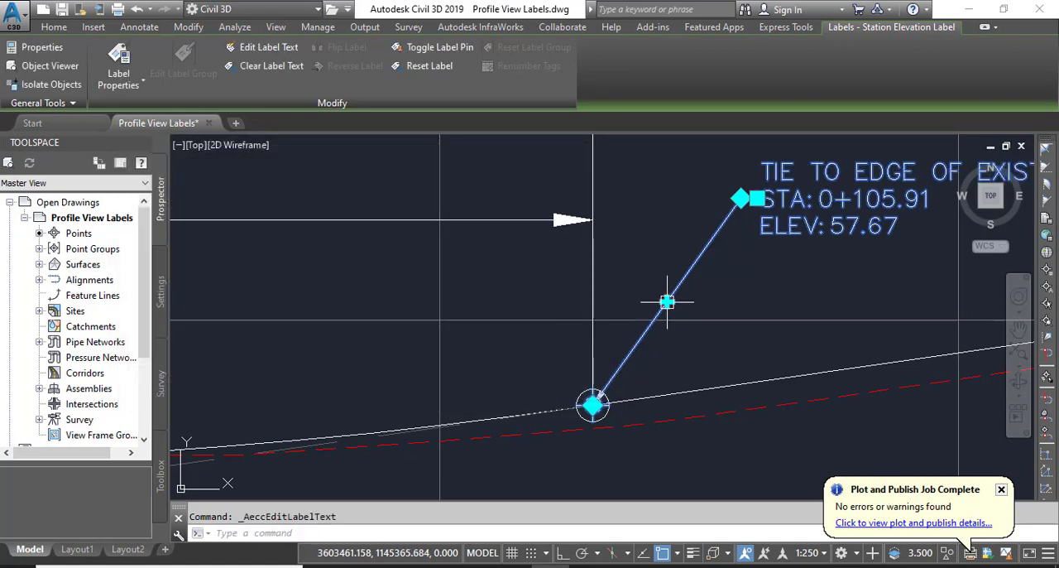
Inspect the edited 0+105.91 label and its leader against the profiles around the sag curve's end
scroll(619, 335, "down", 2)
scroll(618, 335, "up", 4)
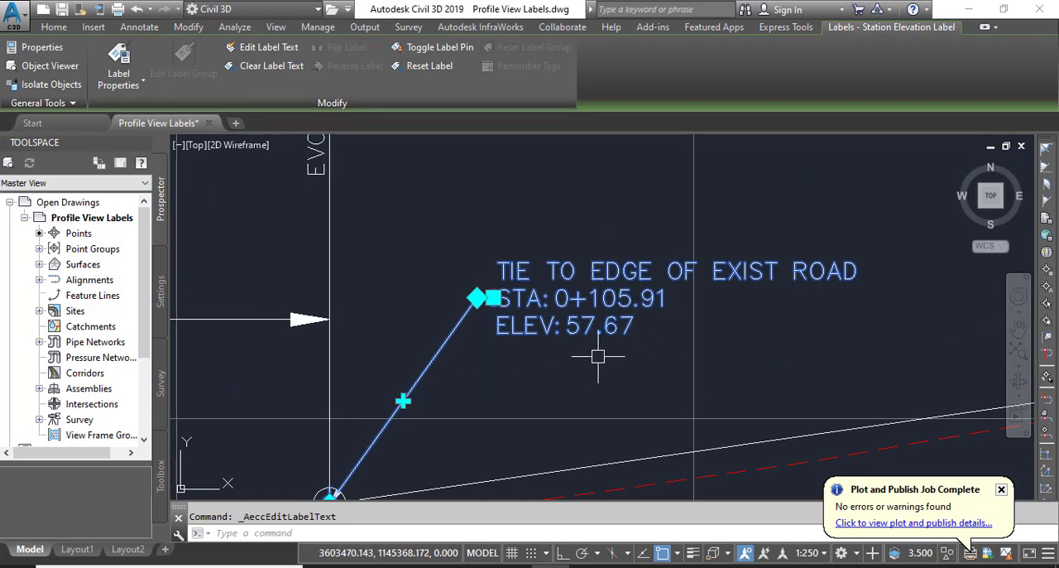
mouse_move(598, 357)
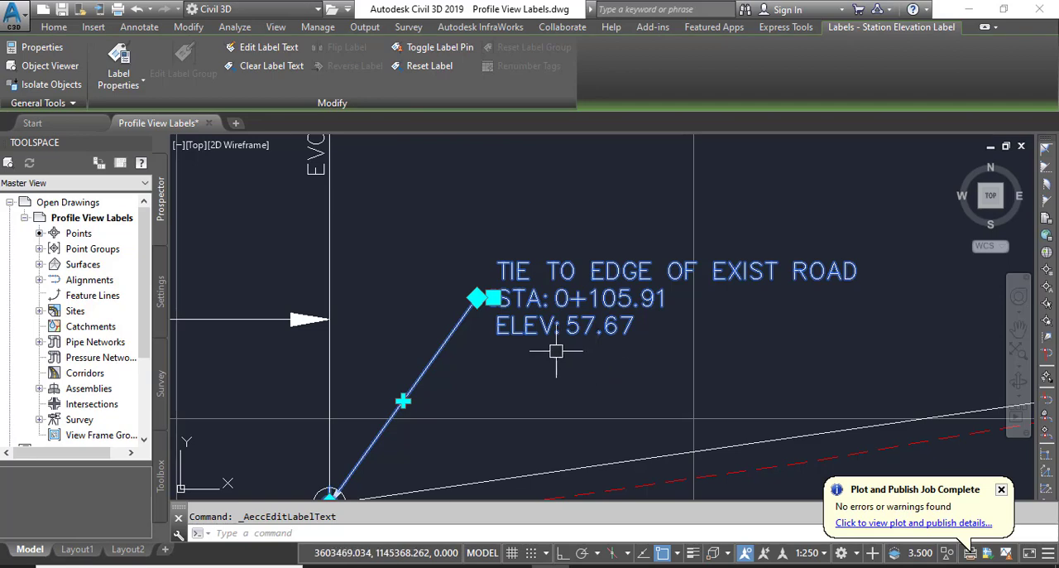
middle_click_drag(581, 376, 593, 331)
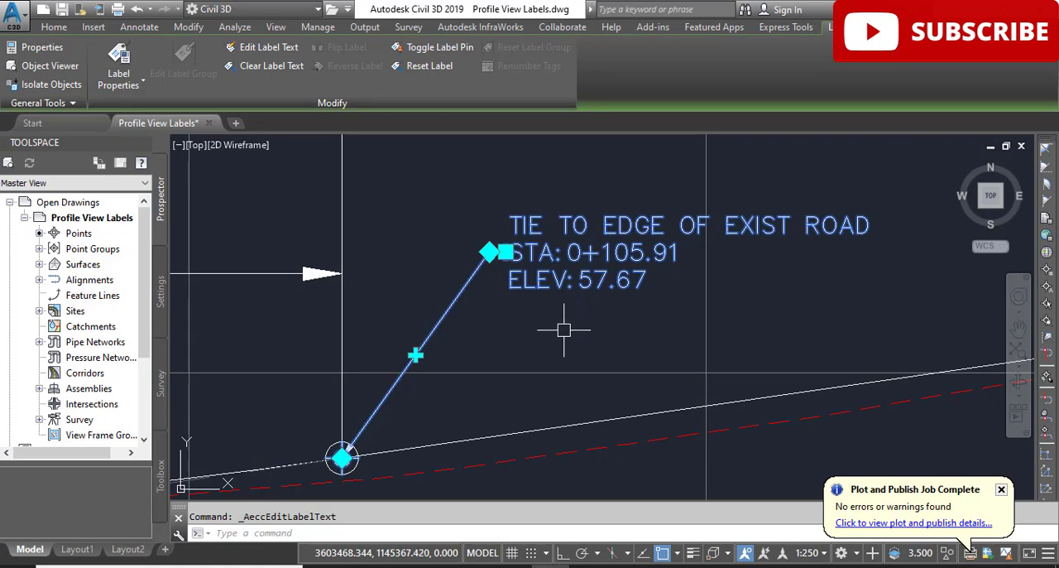
middle_click_drag(565, 330, 697, 278)
scroll(667, 288, "down", 3)
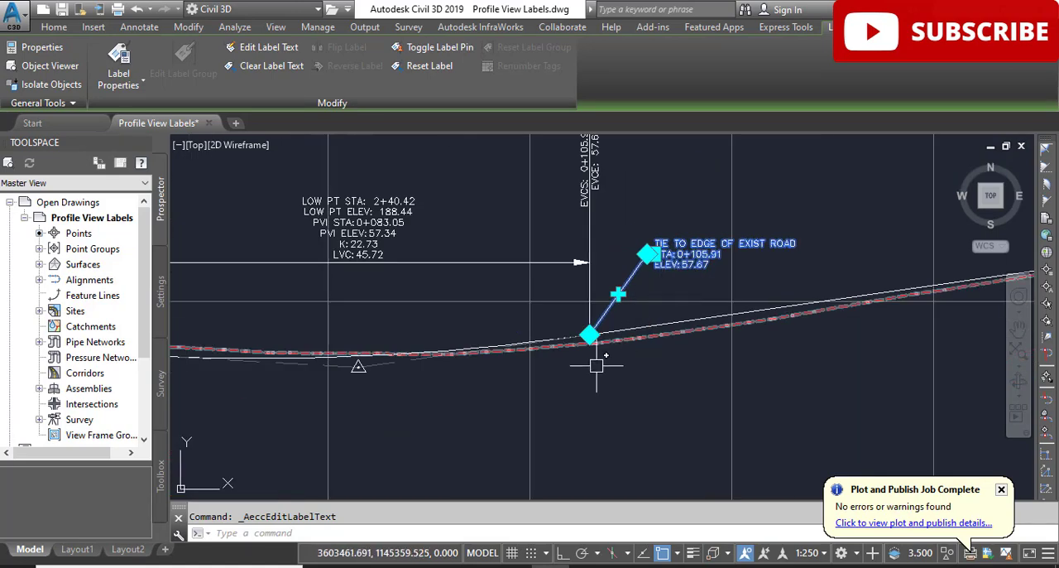
Examine the labelled profile from the 0+105.91 label back to its starting grade break, and clear the label selection
scroll(601, 355, "up", 4)
scroll(607, 356, "down", 3)
middle_click_drag(574, 366, 692, 364)
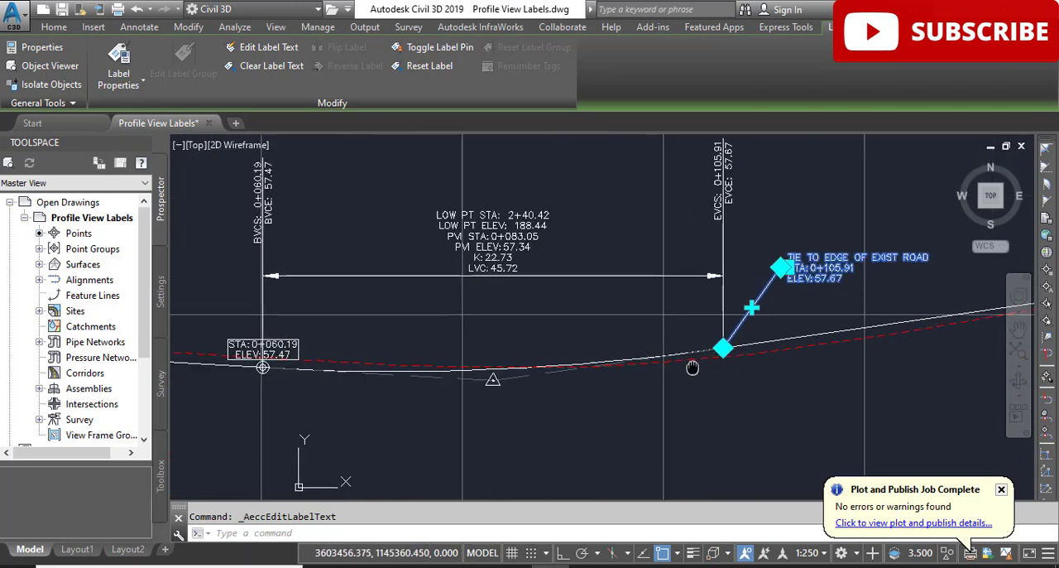
scroll(556, 405, "down", 2)
middle_click_drag(424, 419, 504, 373)
scroll(425, 359, "up", 4)
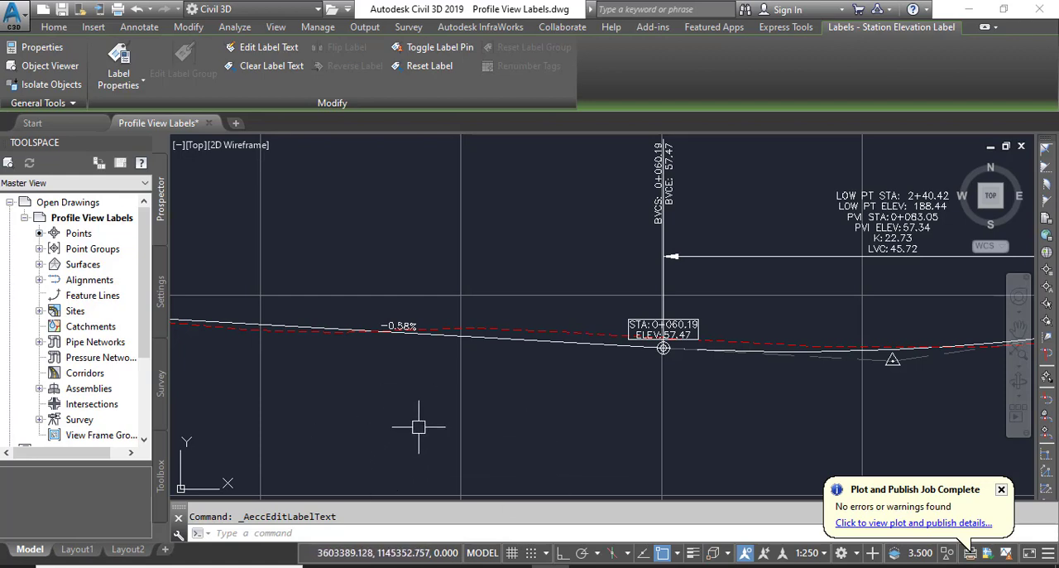
scroll(371, 418, "down", 4)
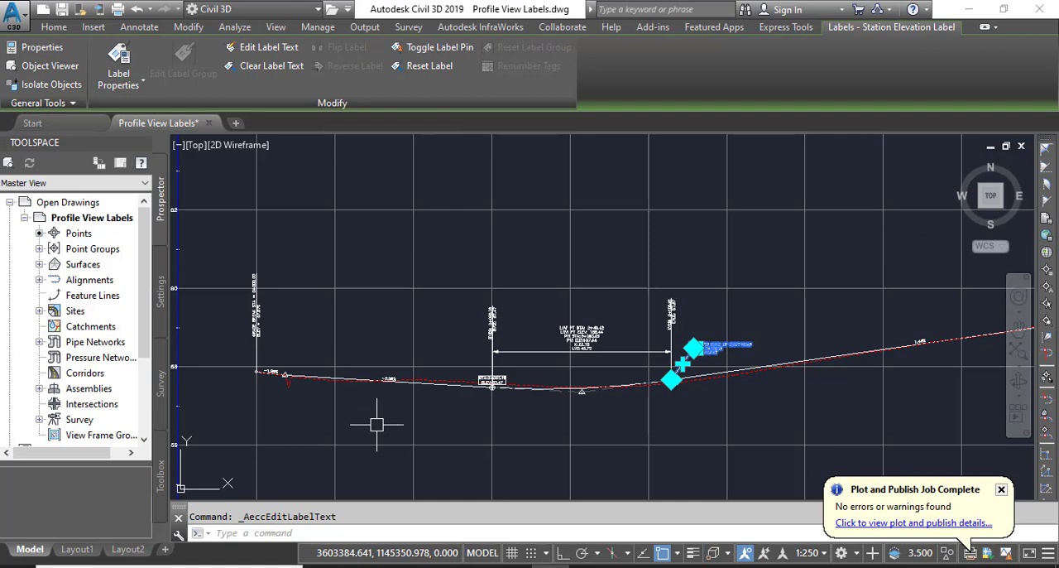
key("Escape")
Add a depth label at station 0+008.19 from the Endpoint-snapped bottom of the dashed red profile's dip up to the white design profile
scroll(377, 424, "up", 4)
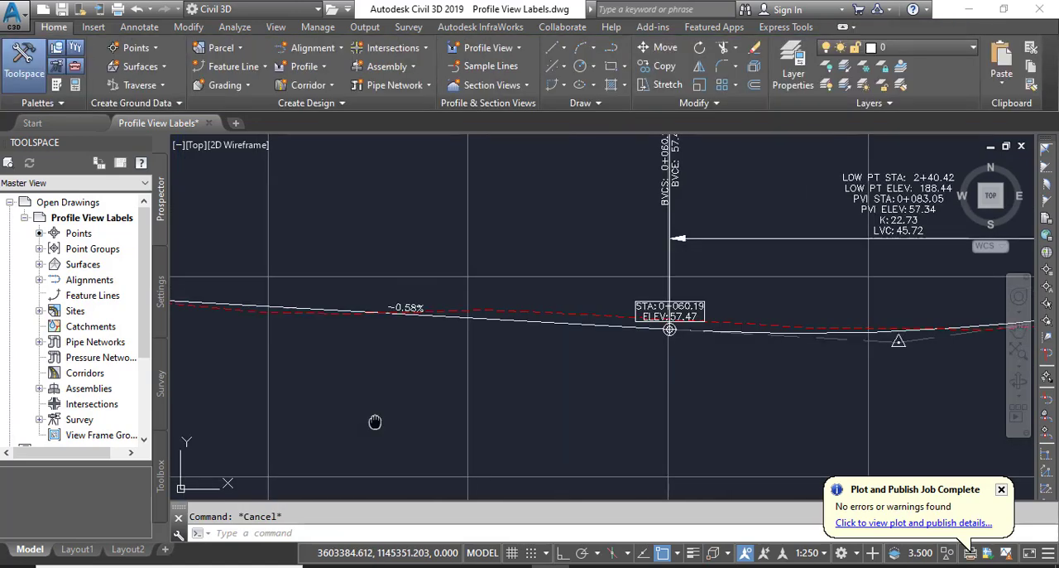
middle_click_drag(373, 424, 433, 402)
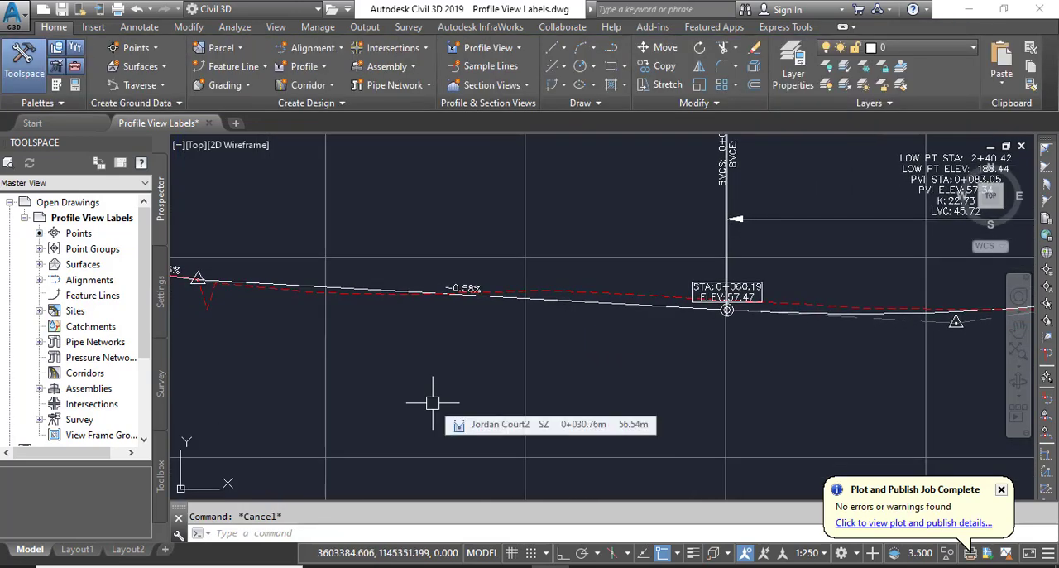
left_click(524, 381)
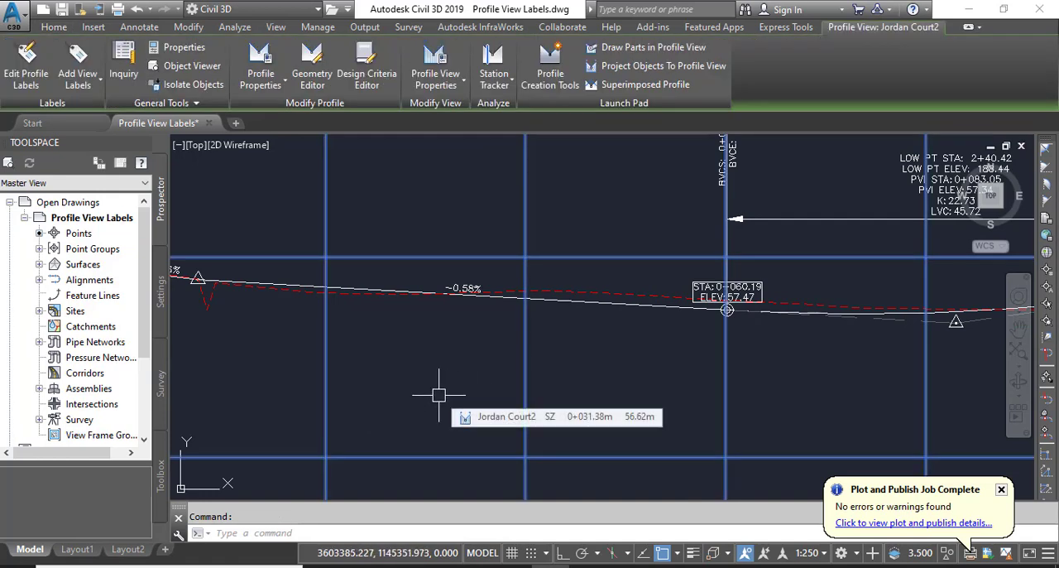
left_click(85, 91)
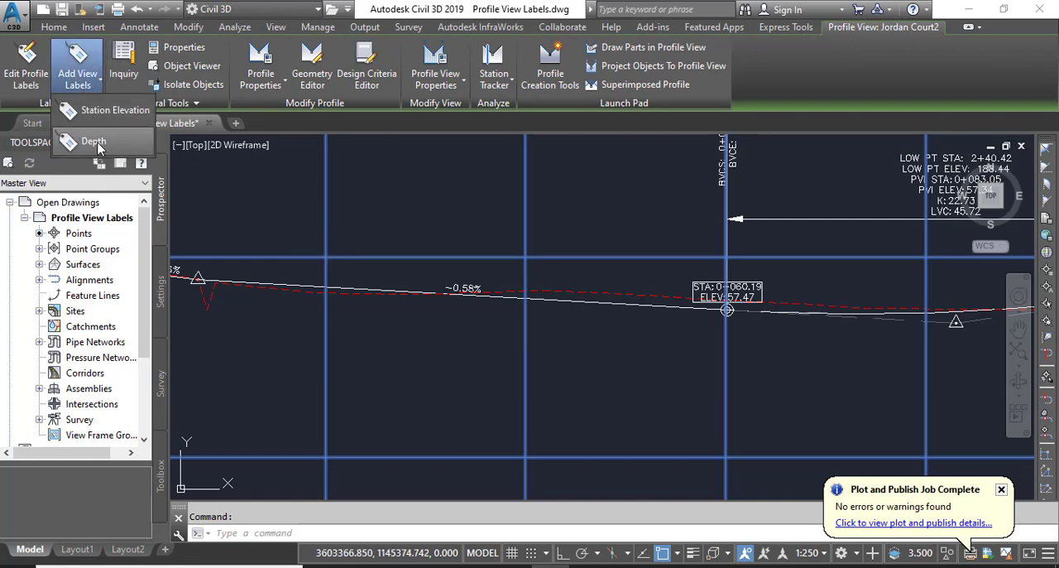
left_click(93, 142)
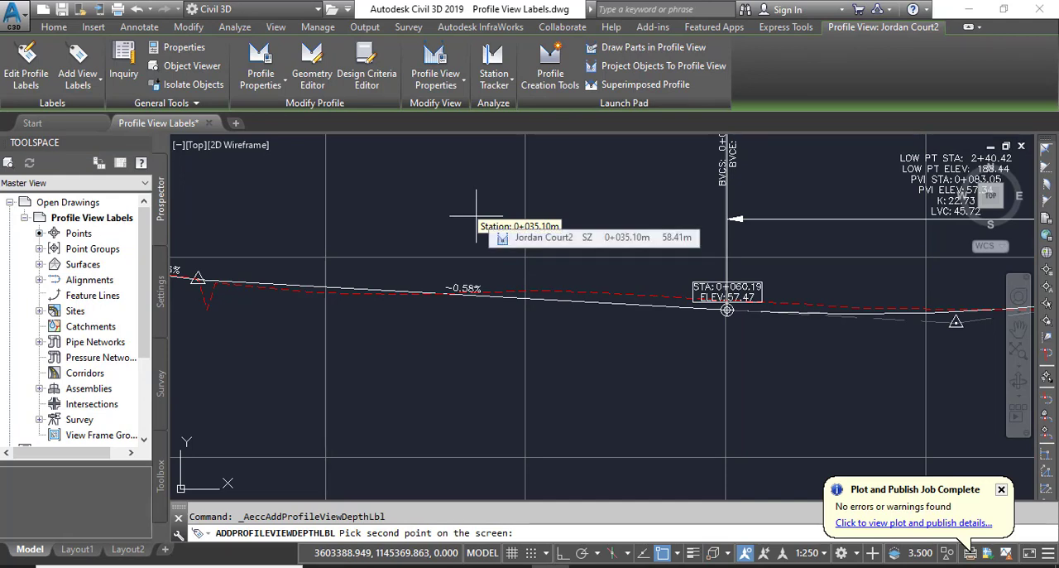
middle_click_drag(397, 385, 571, 415)
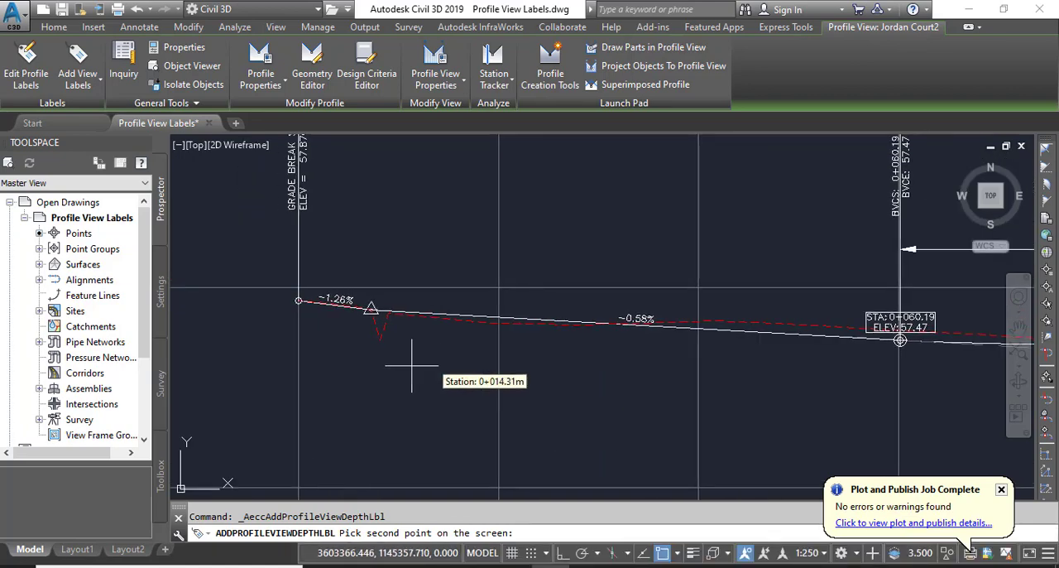
scroll(411, 364, "up", 5)
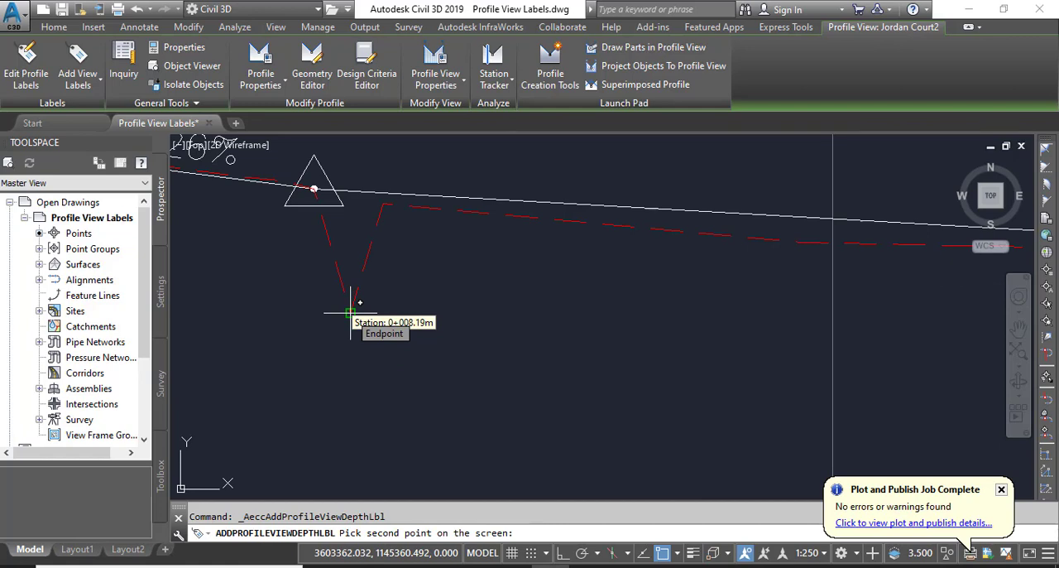
left_click(350, 313)
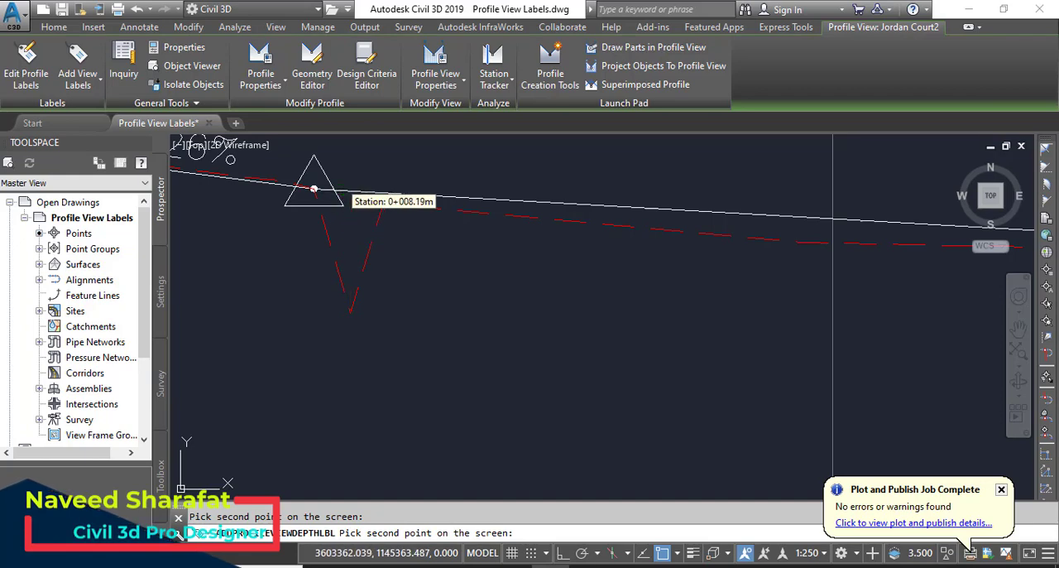
left_click(351, 192)
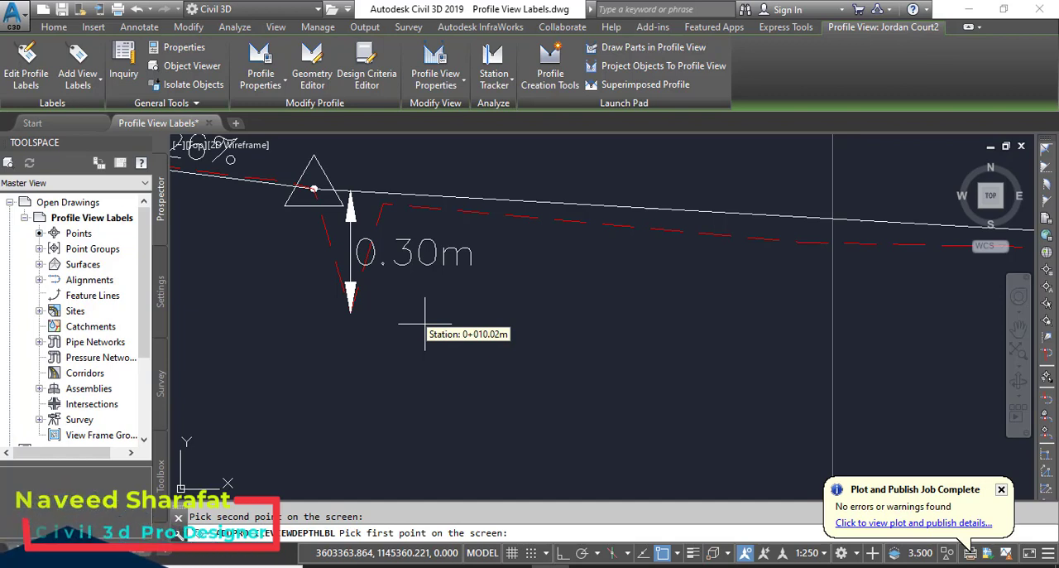
key("Escape")
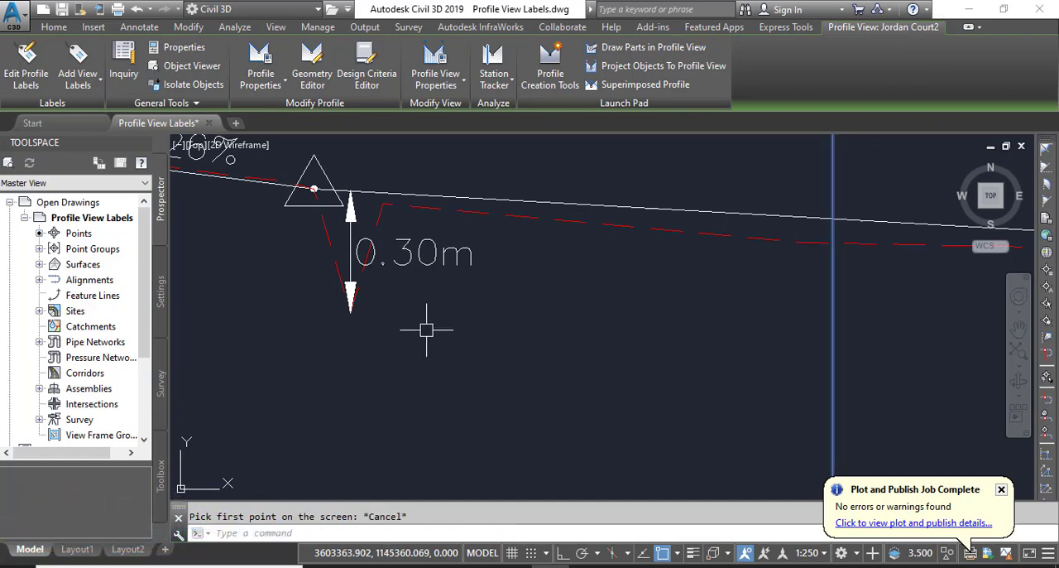
key("Escape")
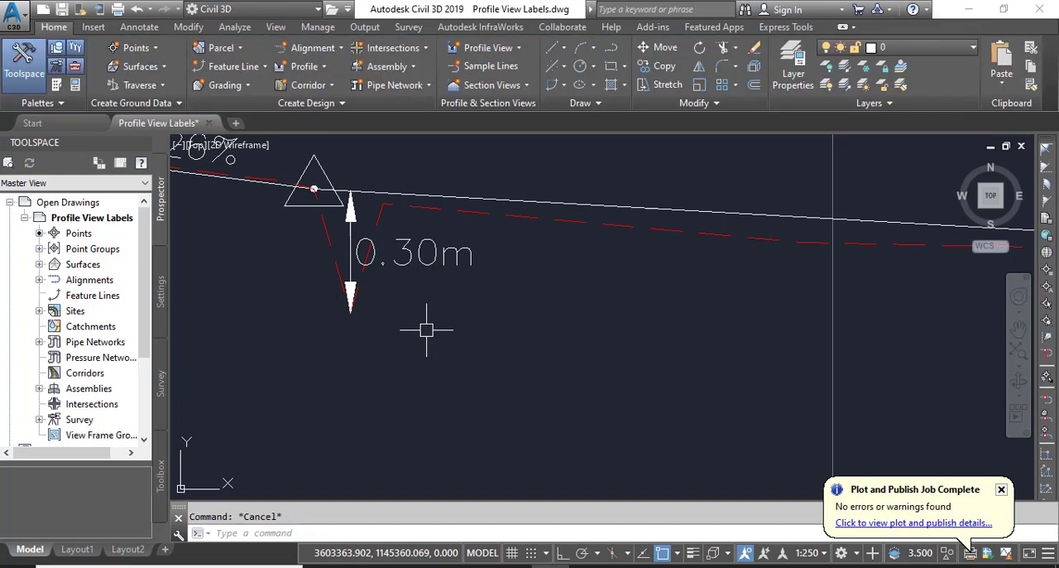
left_click(351, 248)
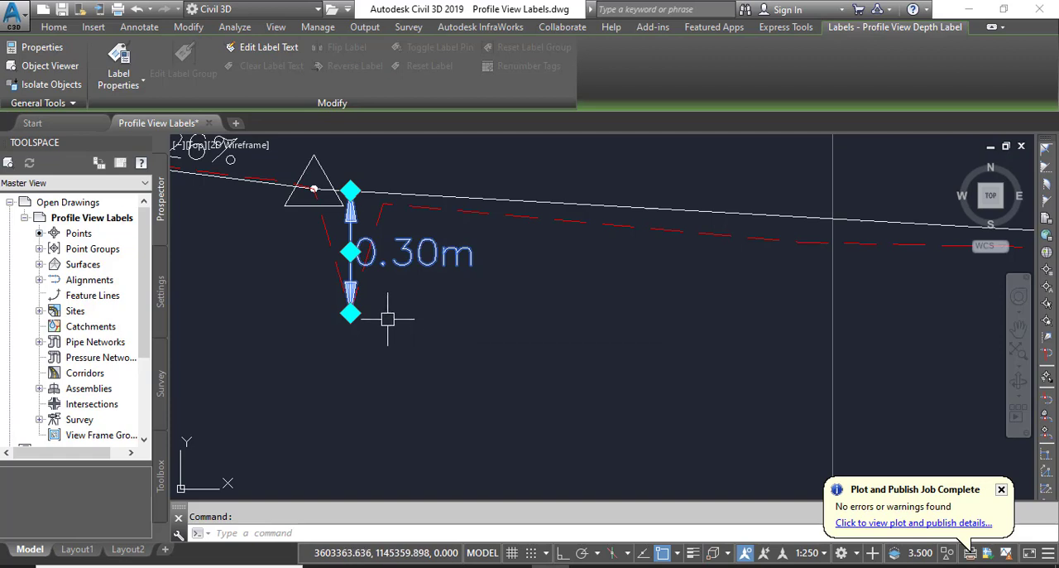
left_click(350, 252)
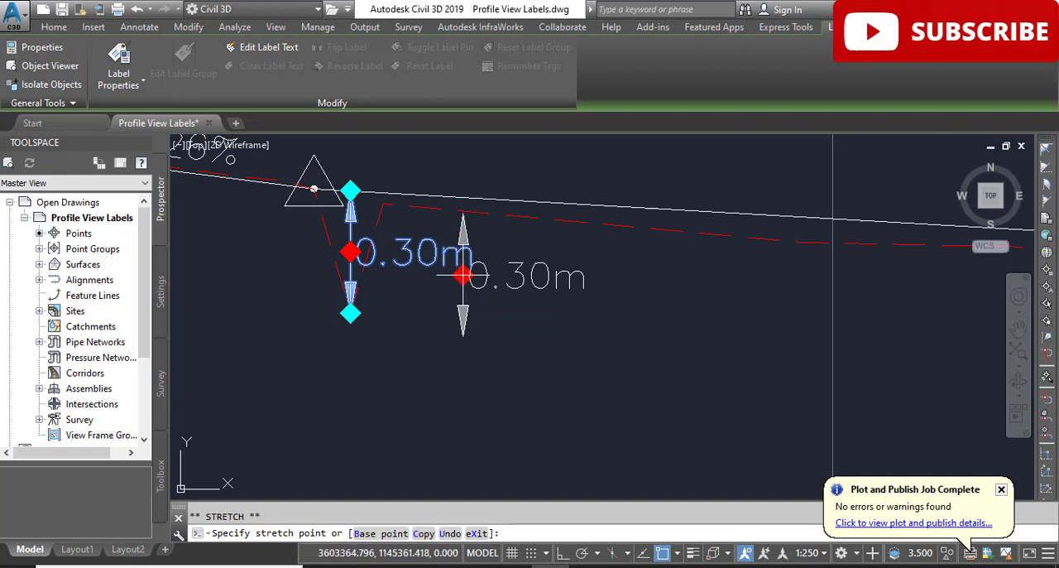
key("Escape")
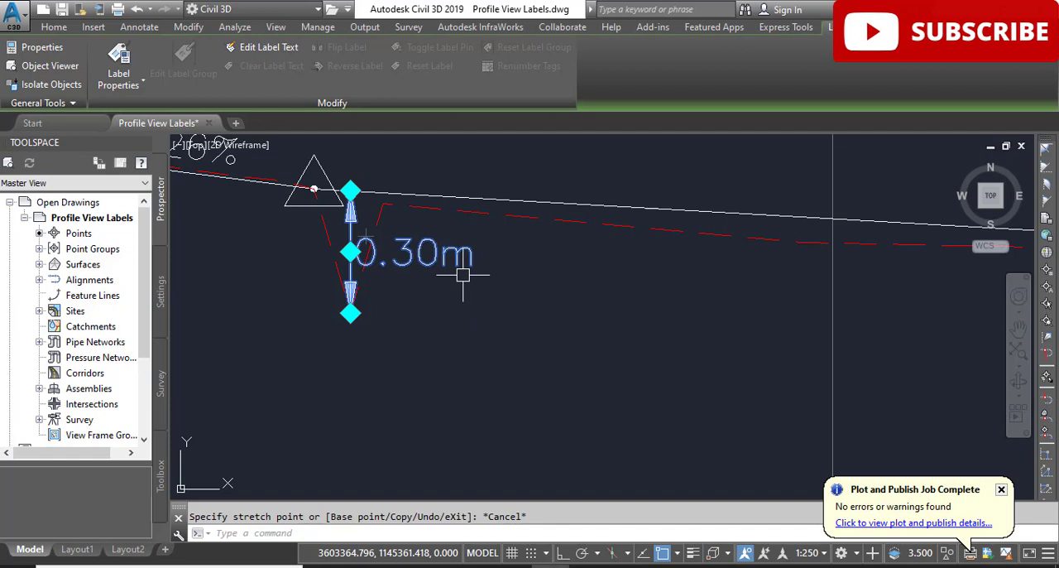
left_click(350, 313)
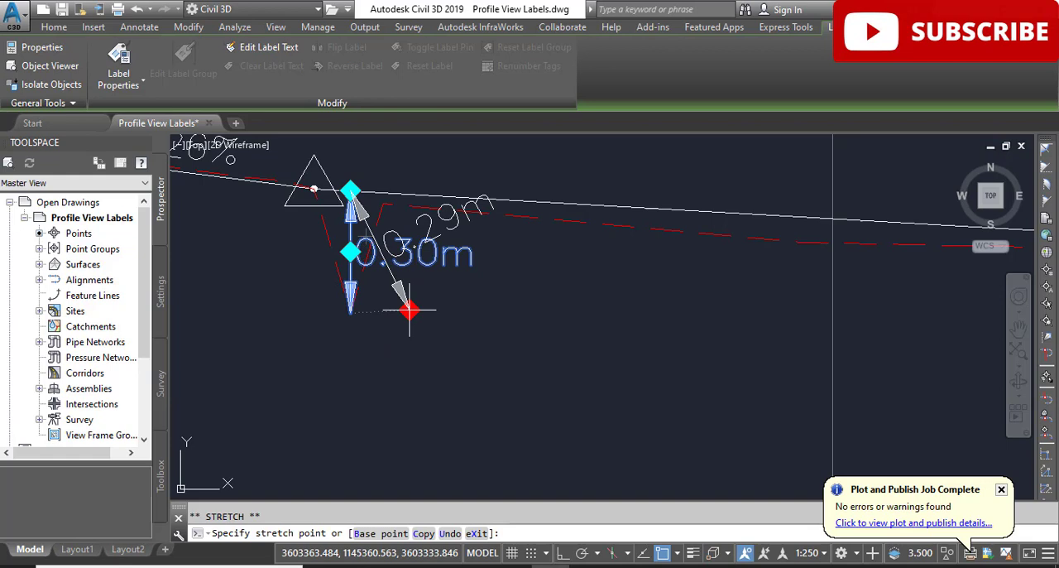
key("Escape")
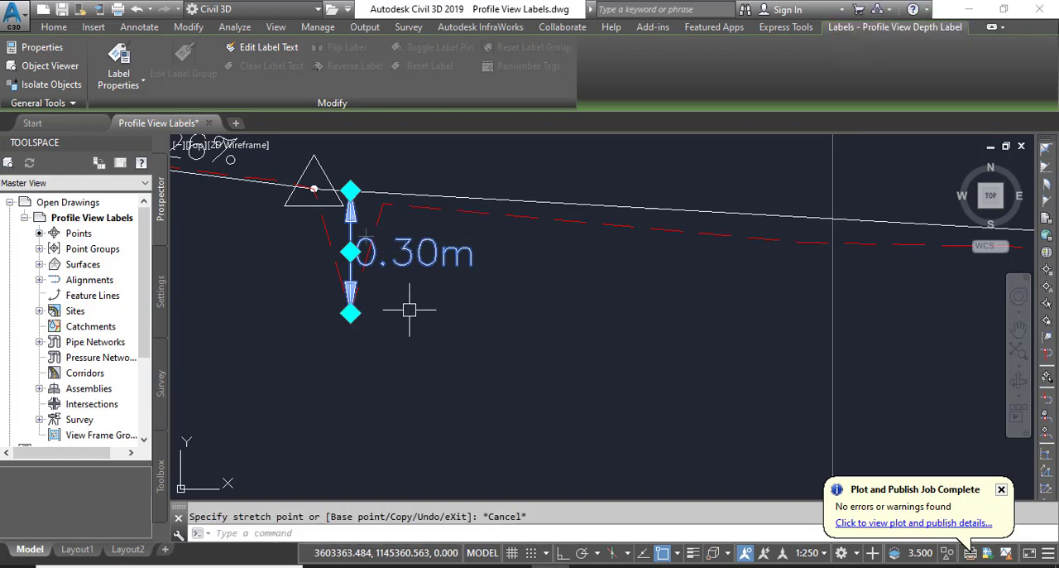
left_click(350, 251)
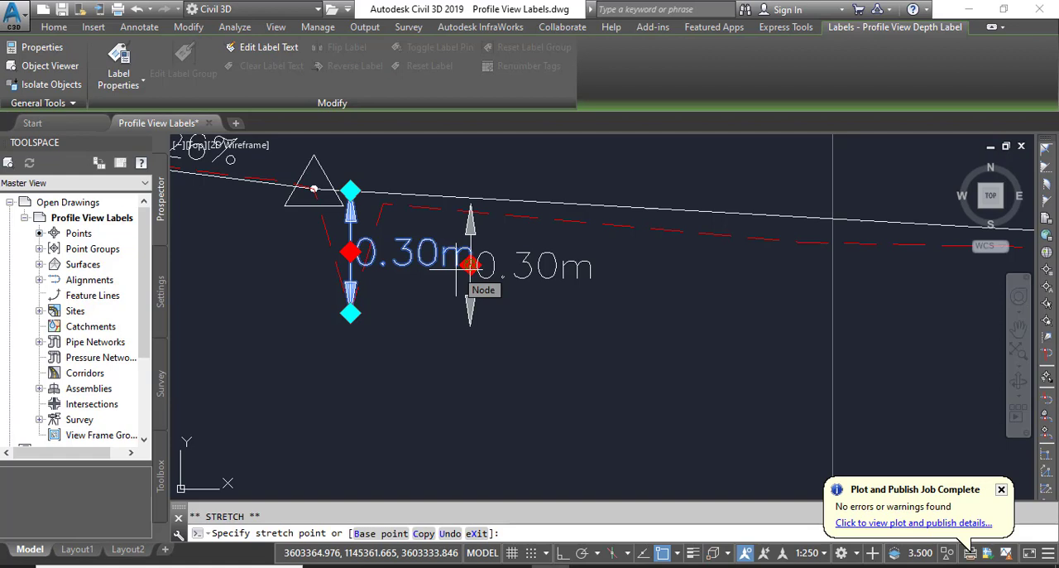
key("Escape")
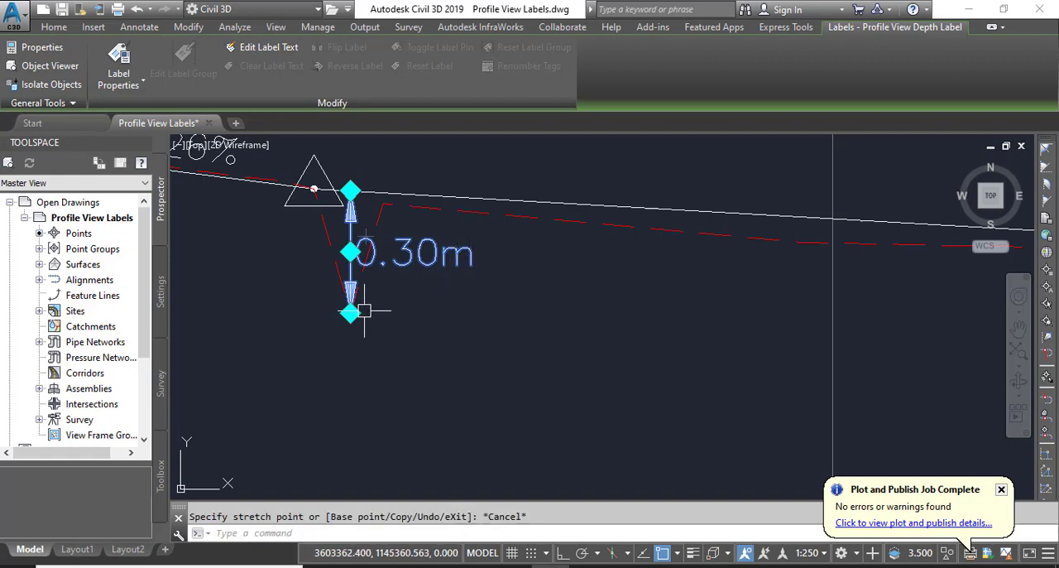
Stretch the depth label's lower end down and to the right of the dip, making it about 0.49 m, and deselect it
left_click(350, 312)
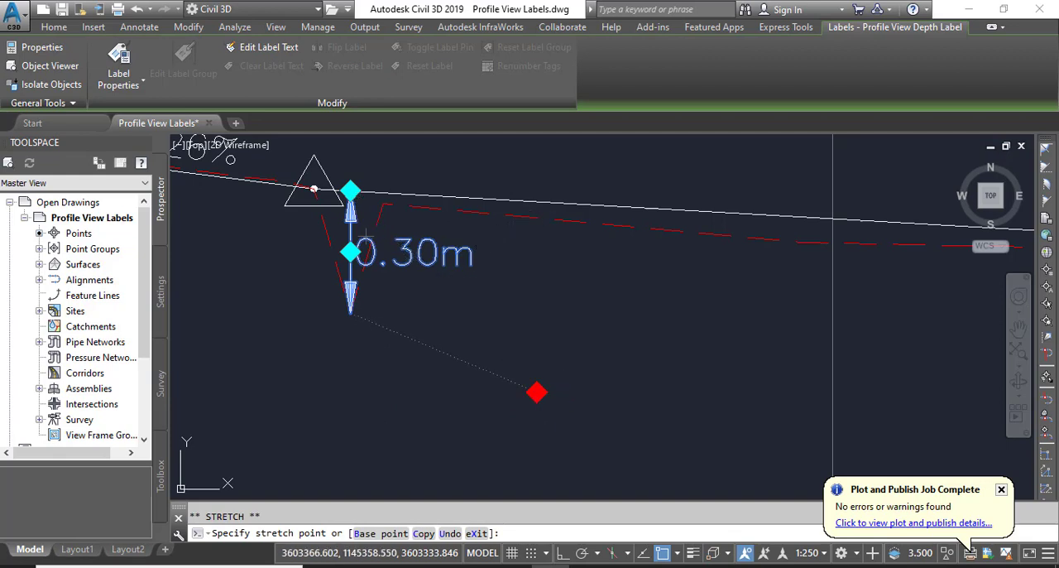
left_click(536, 392)
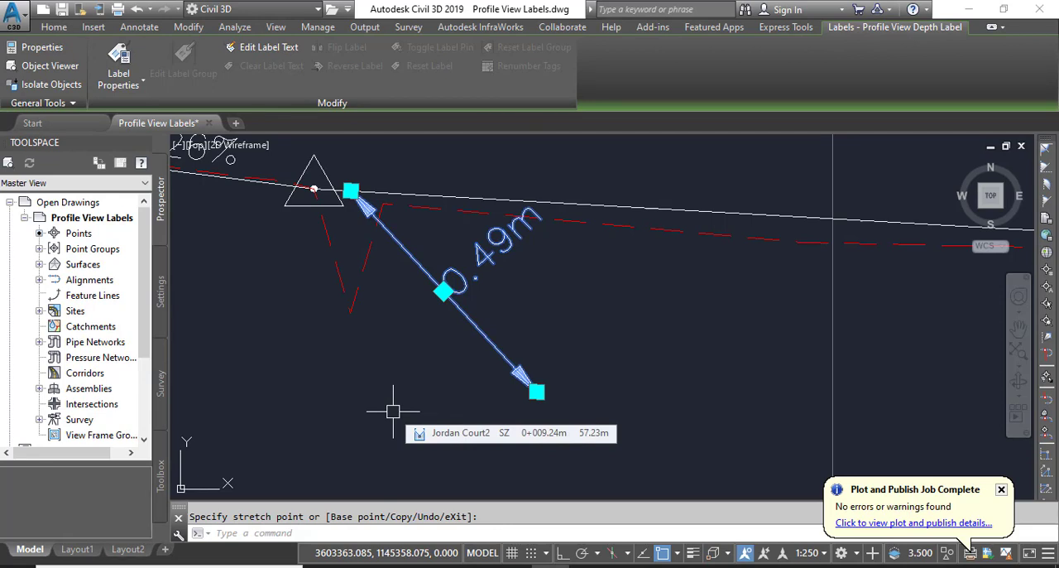
scroll(393, 411, "down", 5)
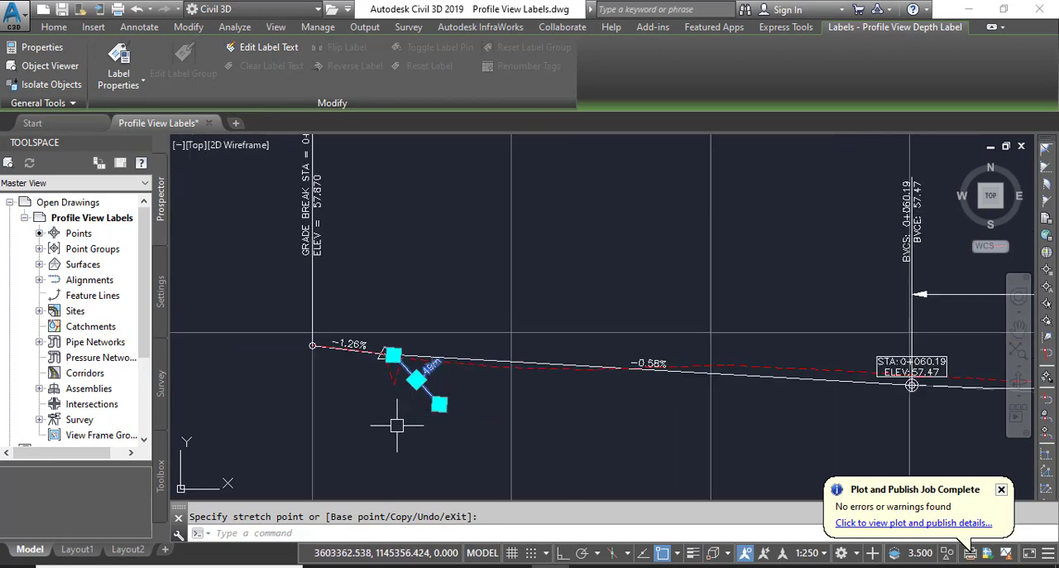
scroll(409, 412, "up", 2)
scroll(485, 421, "down", 4)
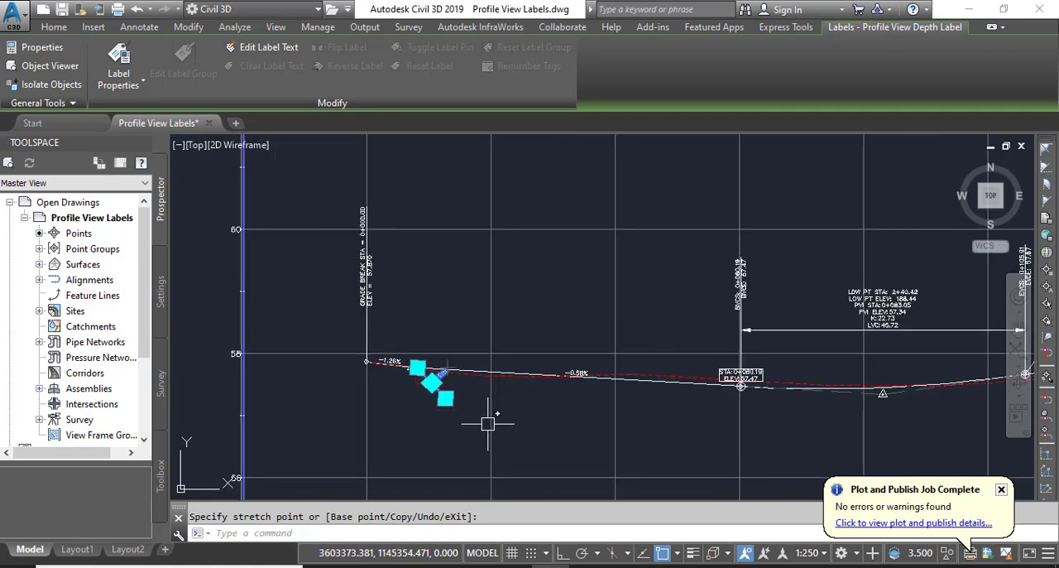
middle_click_drag(559, 430, 491, 371)
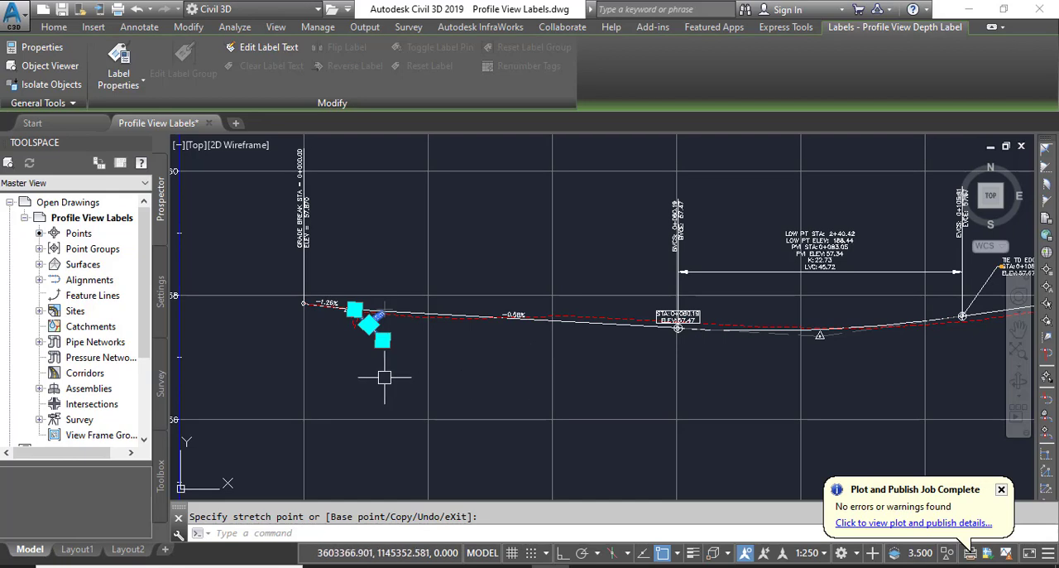
scroll(378, 374, "up", 4)
key("Escape")
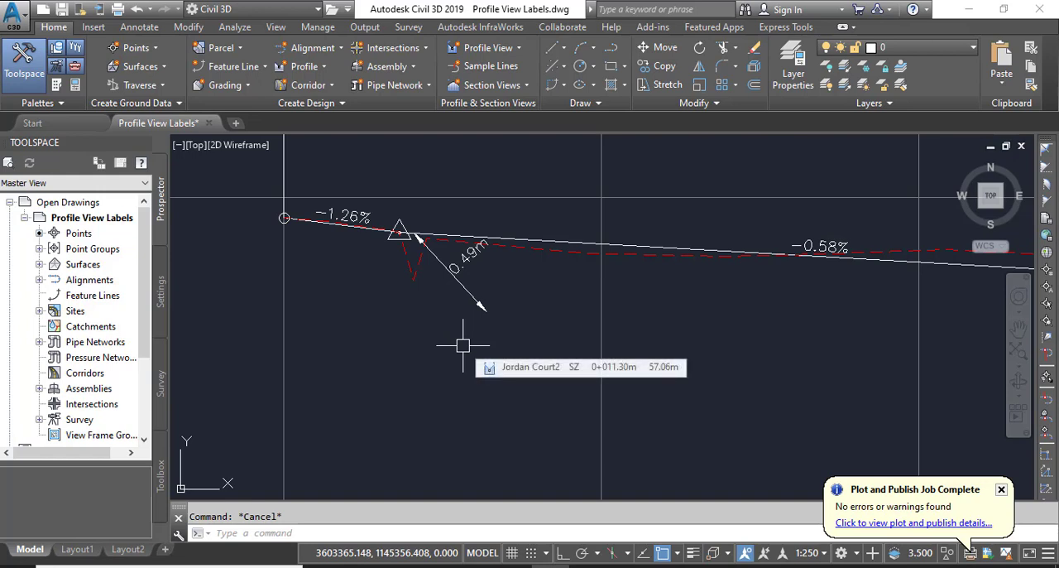
Return the depth label's lower end to the bottom of the dashed red profile's dip, and deselect it
scroll(459, 308, "up", 2)
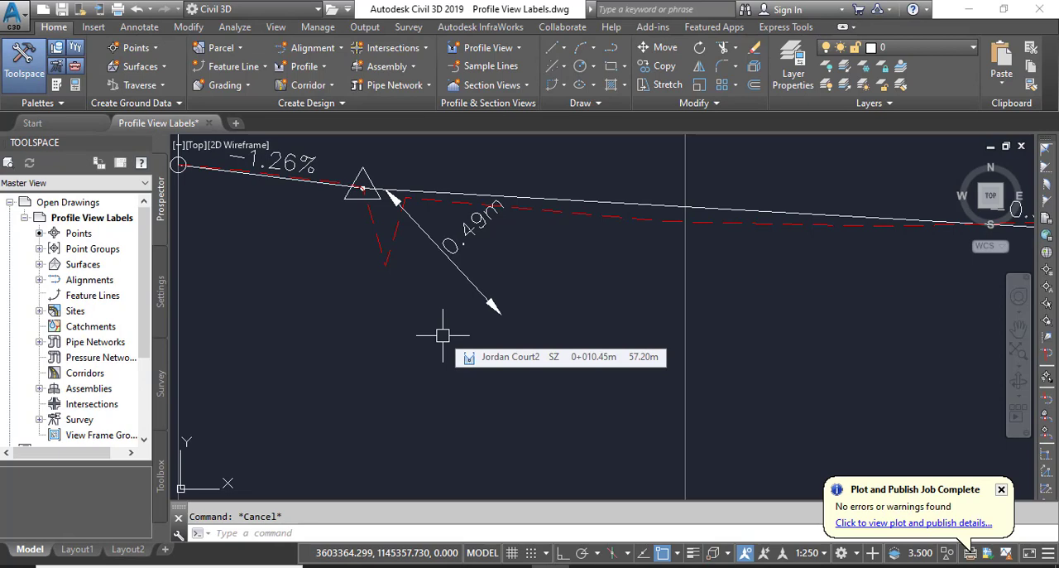
scroll(441, 314, "down", 5)
left_click(450, 307)
scroll(447, 331, "up", 5)
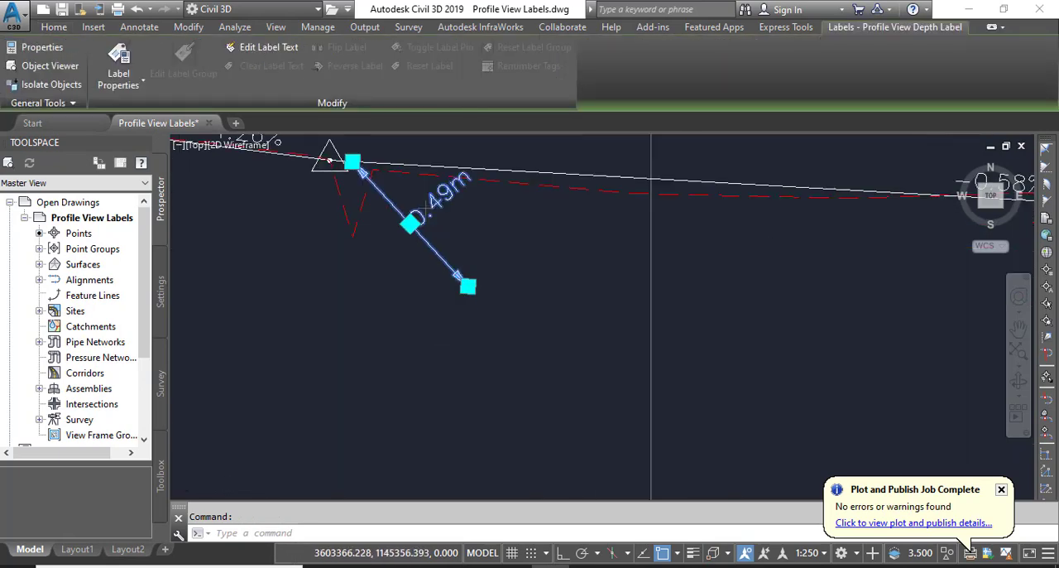
scroll(461, 340, "up", 2)
left_click(473, 254)
middle_click_drag(433, 279, 464, 449)
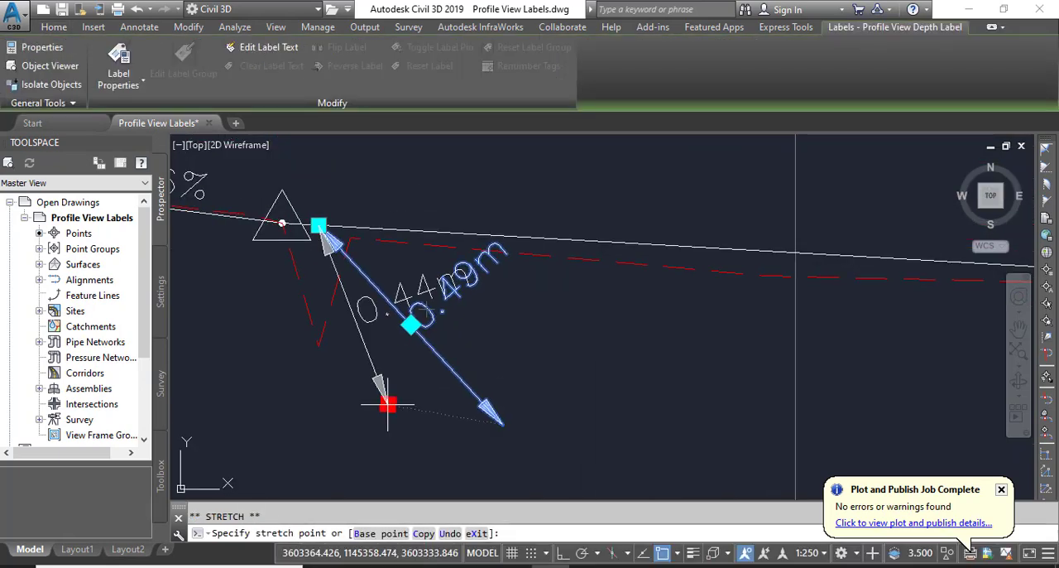
left_click(317, 347)
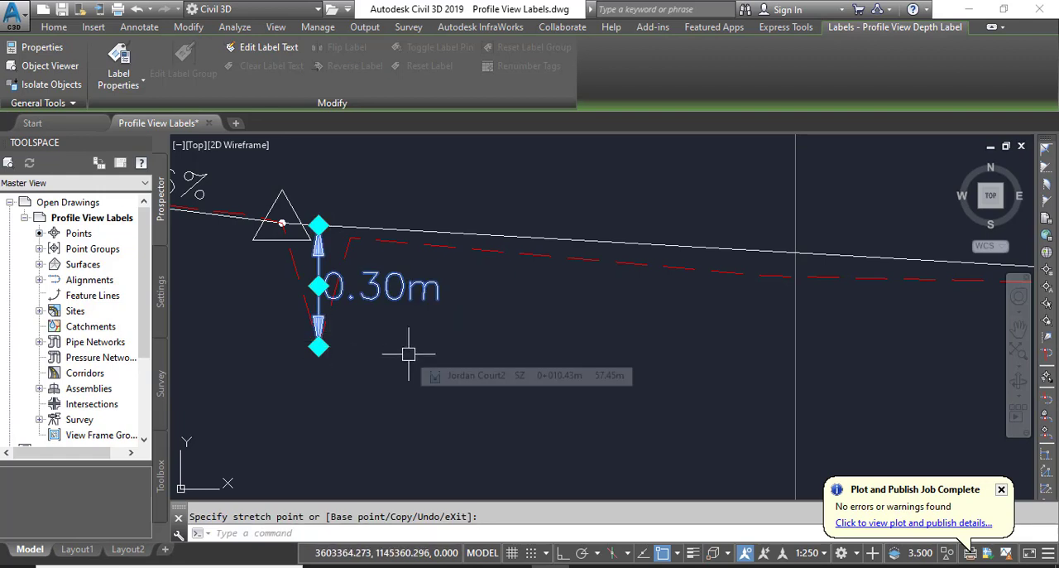
scroll(388, 354, "down", 3)
key("Escape")
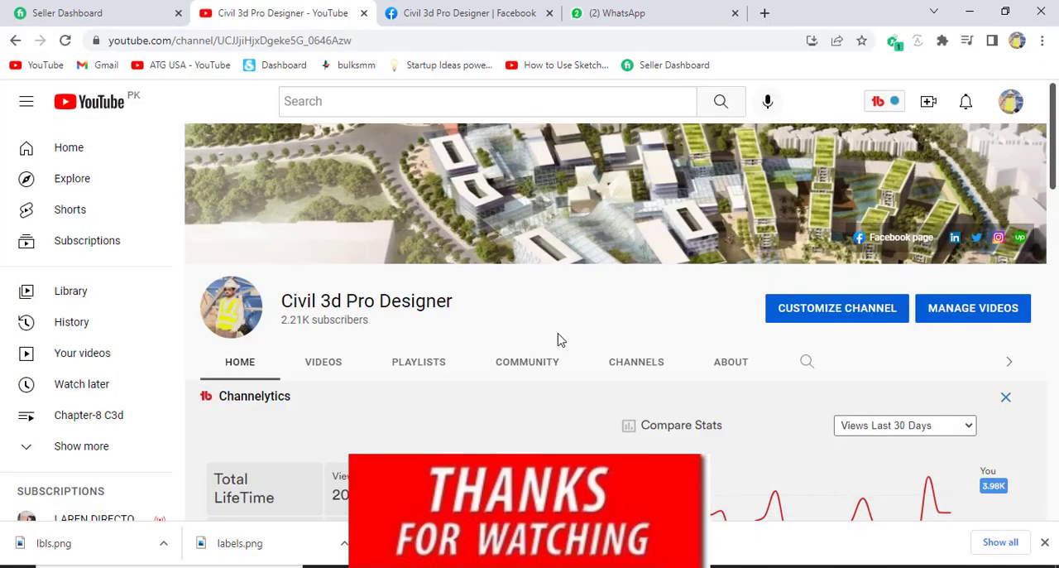
Switch to the Civil 3d Pro Designer Facebook page in the browser
left_click(422, 10)
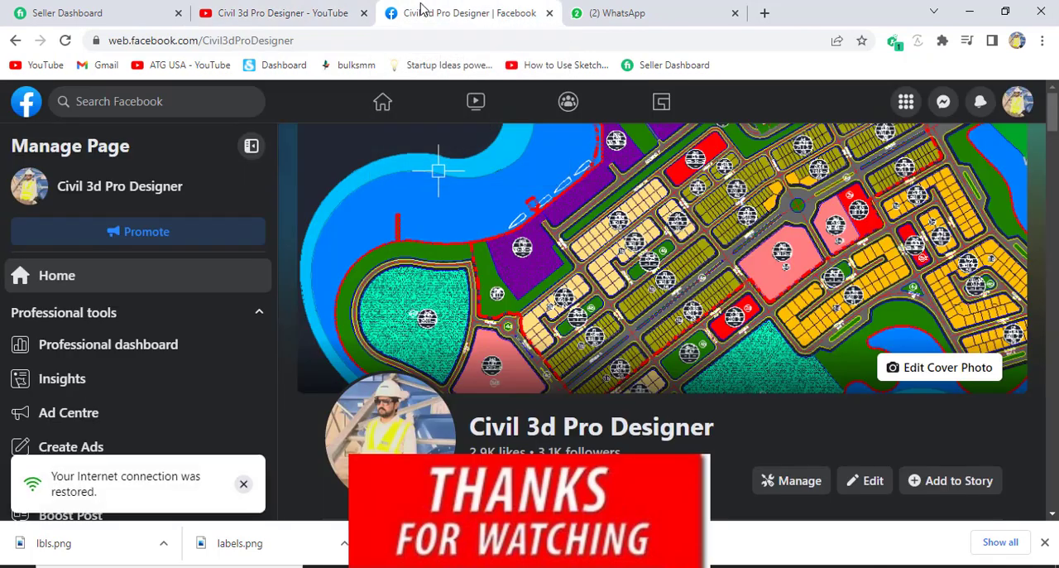